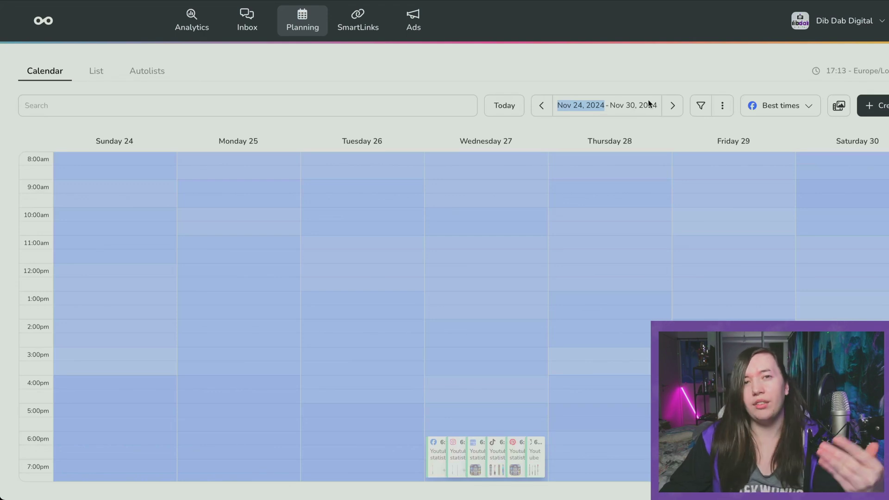
# Browse the planning calendar week by week from November 24, 2024 forward to the week of January 26, 2025
pyautogui.click(673, 105)
pyautogui.click(673, 104)
pyautogui.click(674, 105)
pyautogui.click(674, 107)
pyautogui.click(674, 108)
pyautogui.click(674, 107)
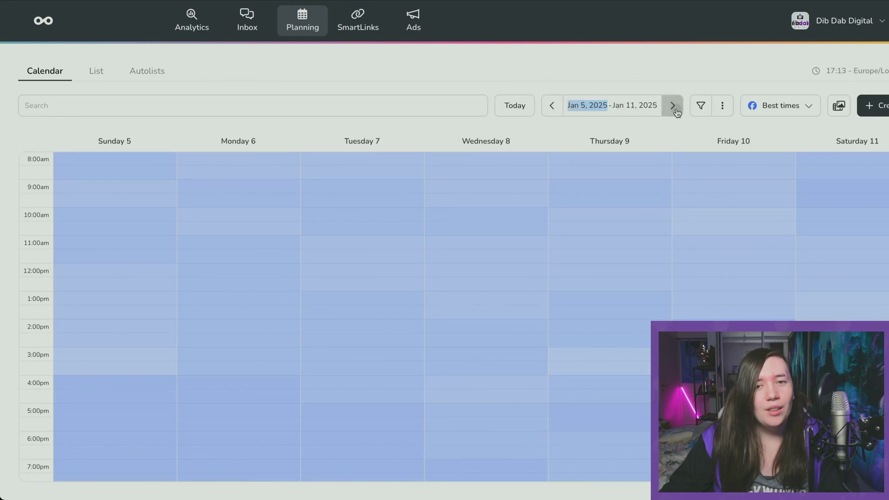
pyautogui.click(674, 108)
pyautogui.click(674, 107)
pyautogui.click(674, 108)
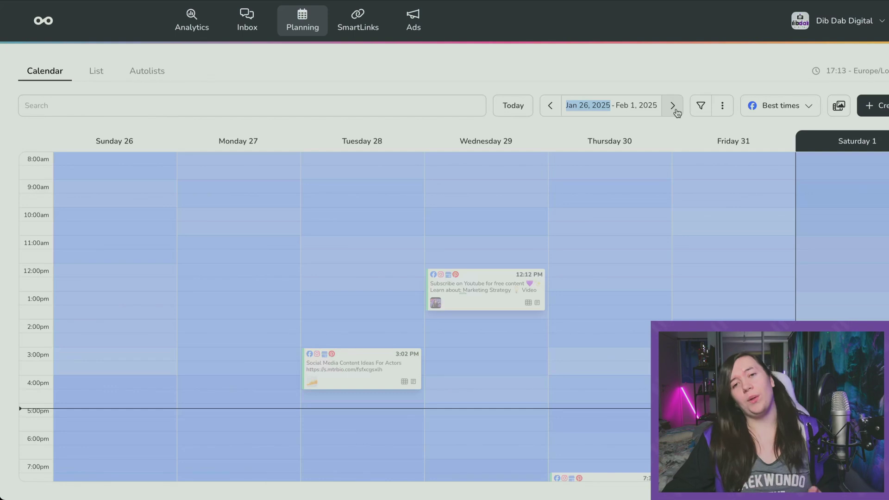
pyautogui.click(674, 110)
pyautogui.click(552, 110)
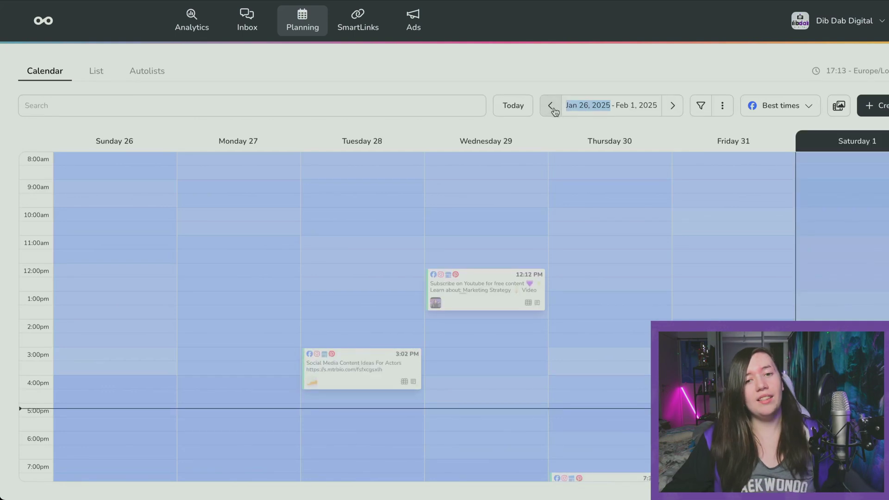
# Create a new autolist that publishes to Facebook, Instagram, LinkedIn, Google Business Profile, Pinterest and TikTok
pyautogui.click(150, 72)
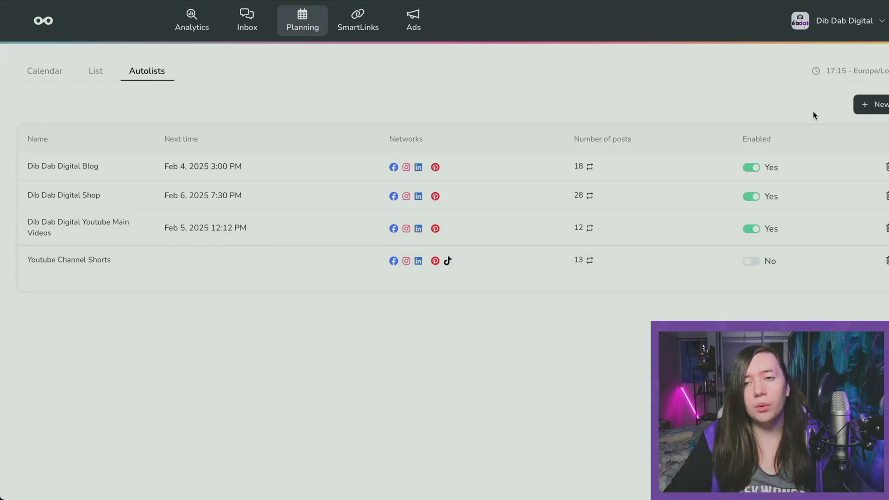
pyautogui.click(871, 103)
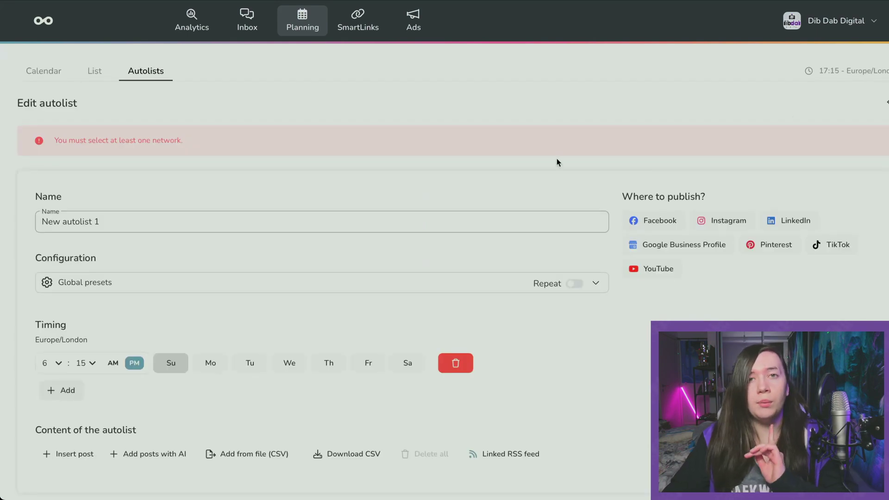
pyautogui.click(651, 221)
pyautogui.click(722, 181)
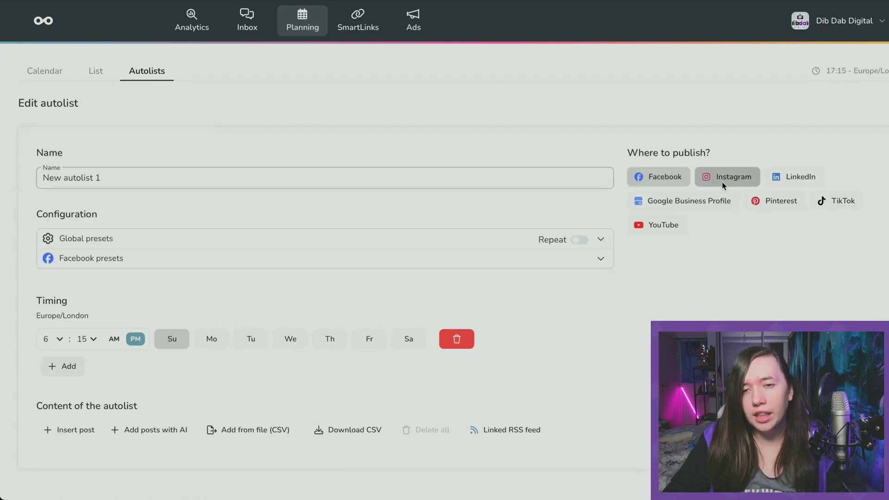
pyautogui.click(769, 177)
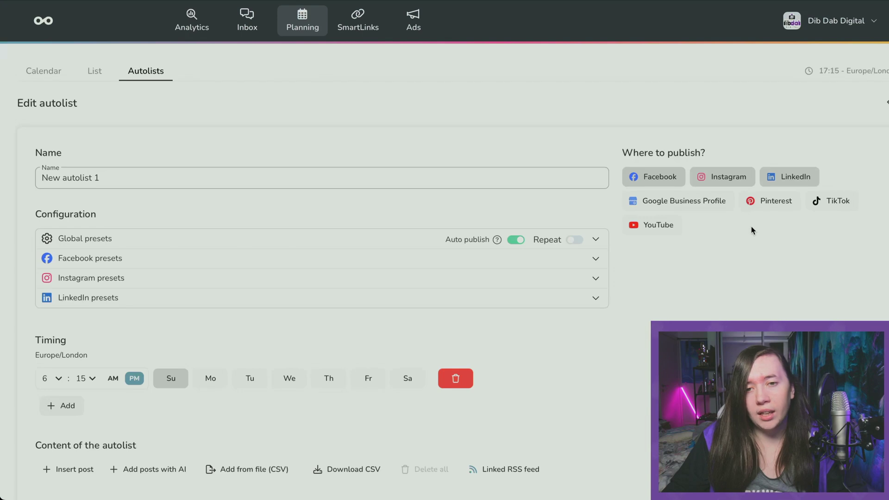
pyautogui.click(699, 200)
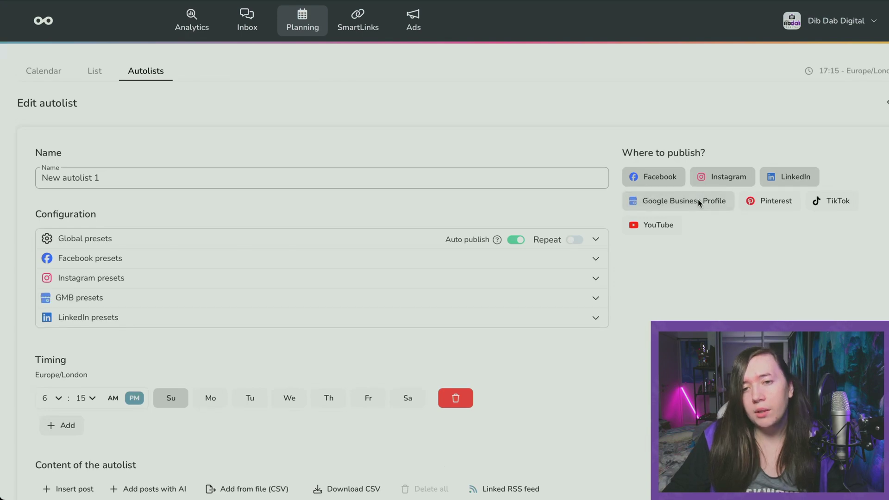
pyautogui.click(767, 200)
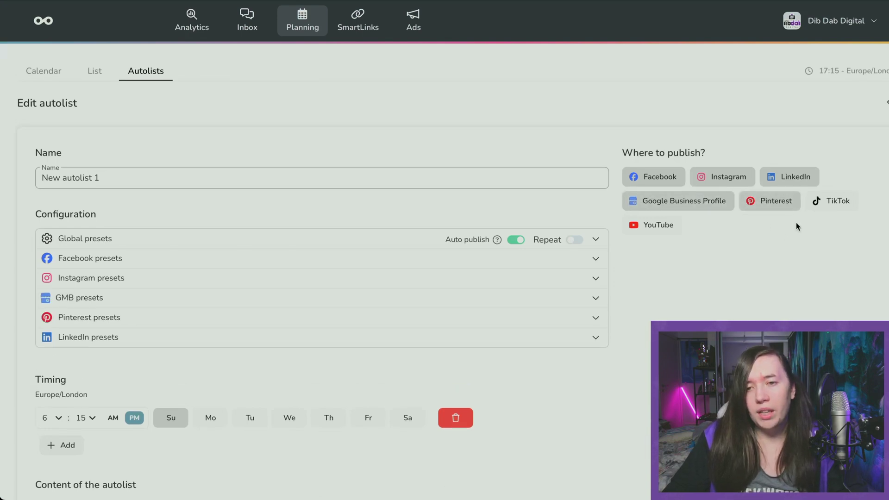
pyautogui.click(821, 202)
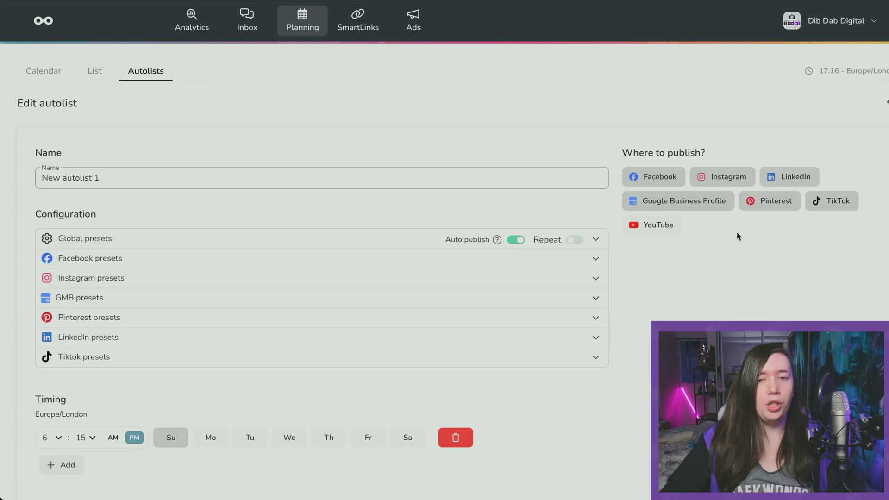
# Rename the autolist "Youtube Shorts Example" and turn on Repeat in its global presets
pyautogui.scroll(-2, 695, 275)
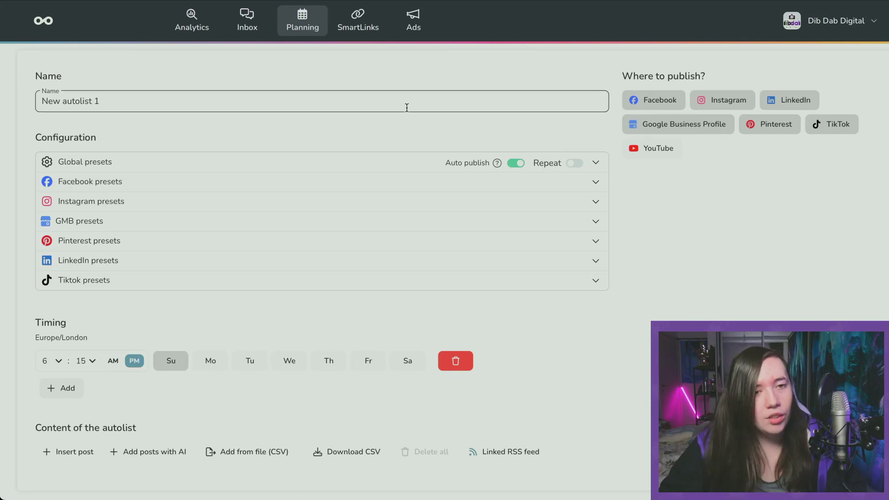
pyautogui.click(225, 105)
pyautogui.press('BackSpace')
pyautogui.press('BackSpace')
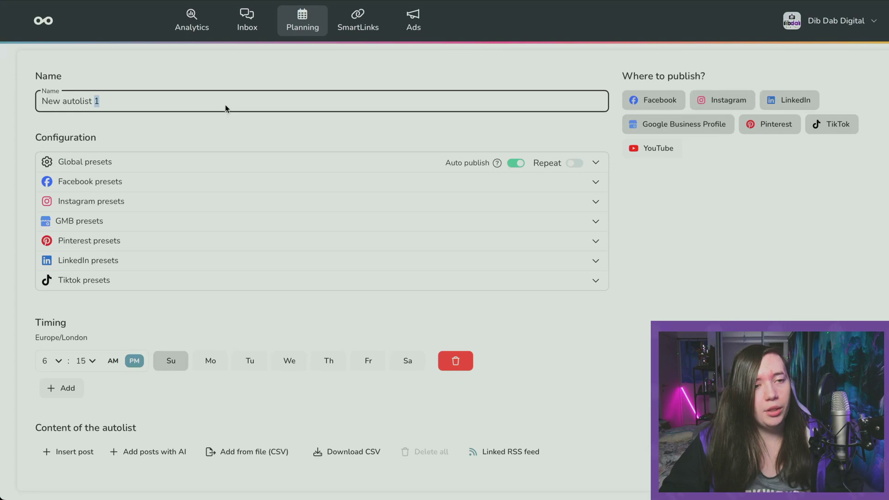
pyautogui.press('BackSpace')
pyautogui.press('BackSpace')
pyautogui.press('BackSpace')
pyautogui.press('BackSpace')
pyautogui.press('BackSpace')
pyautogui.press('BackSpace')
pyautogui.press('BackSpace')
pyautogui.press('BackSpace')
pyautogui.press('BackSpace')
pyautogui.press('BackSpace')
pyautogui.press('BackSpace')
pyautogui.press('BackSpace')
pyautogui.write('Youtube Shor')
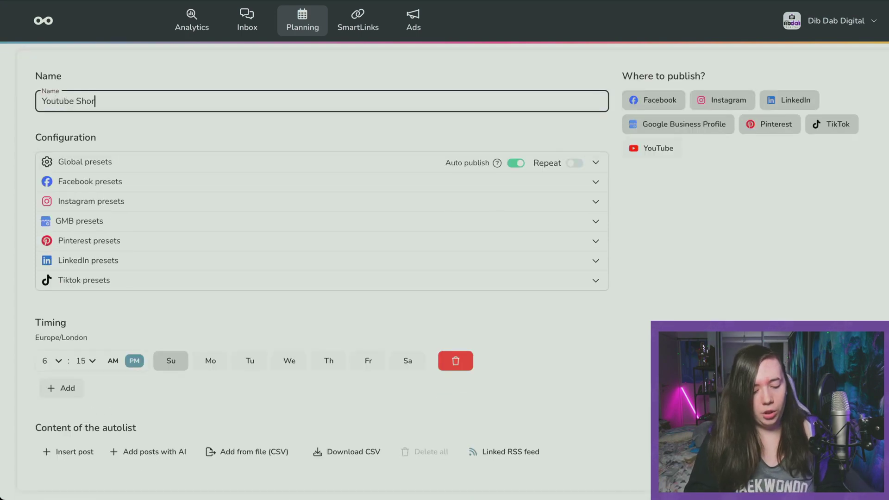
pyautogui.write('ts Example')
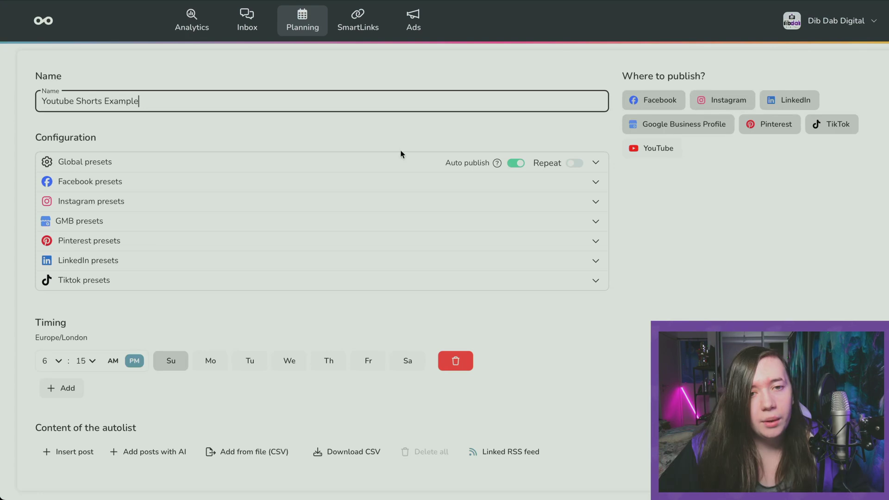
pyautogui.click(574, 162)
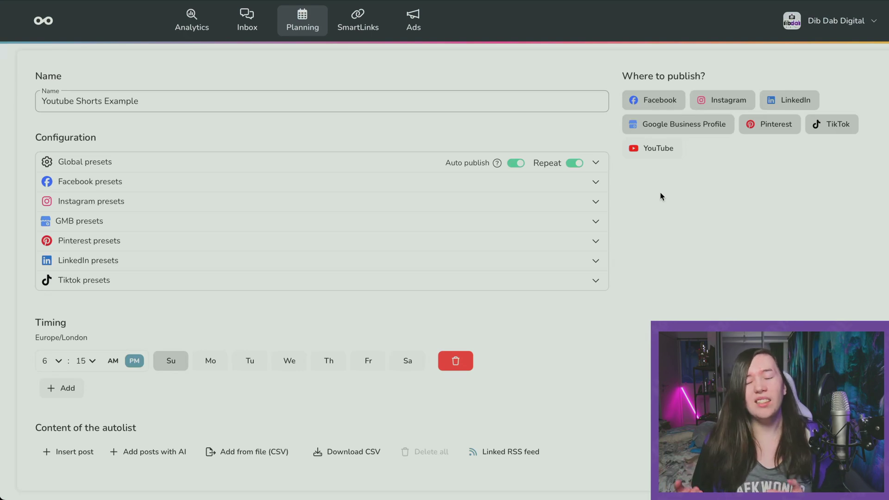
# Include Thursday in the 6:15 PM slot and add a 9:18 AM publishing time on Tuesday and Saturday only
pyautogui.scroll(-1, 619, 258)
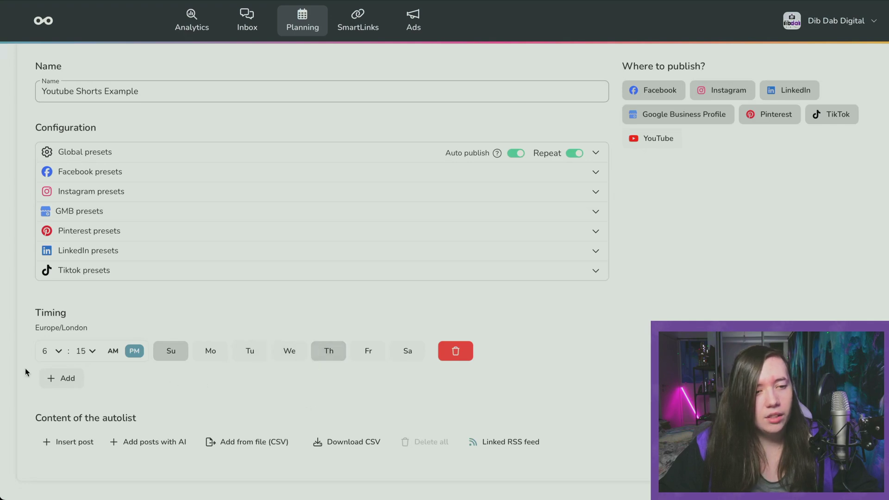
pyautogui.click(61, 379)
pyautogui.click(60, 379)
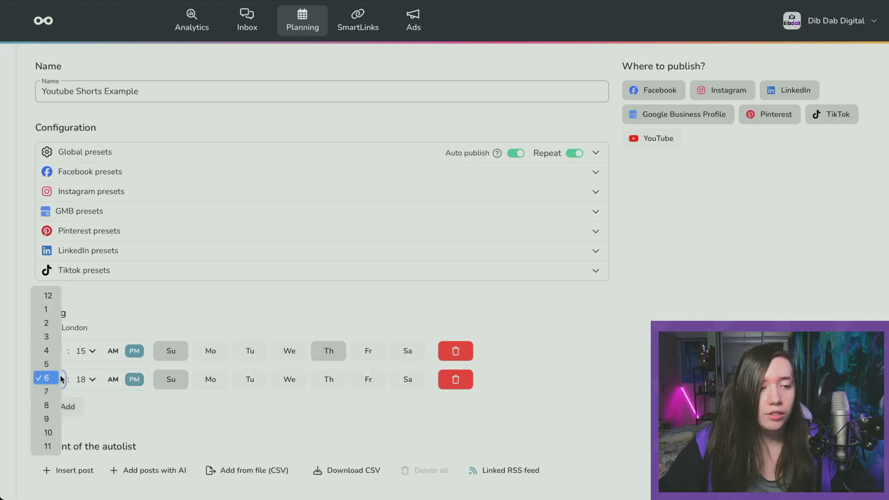
pyautogui.click(48, 419)
pyautogui.click(110, 380)
pyautogui.click(250, 379)
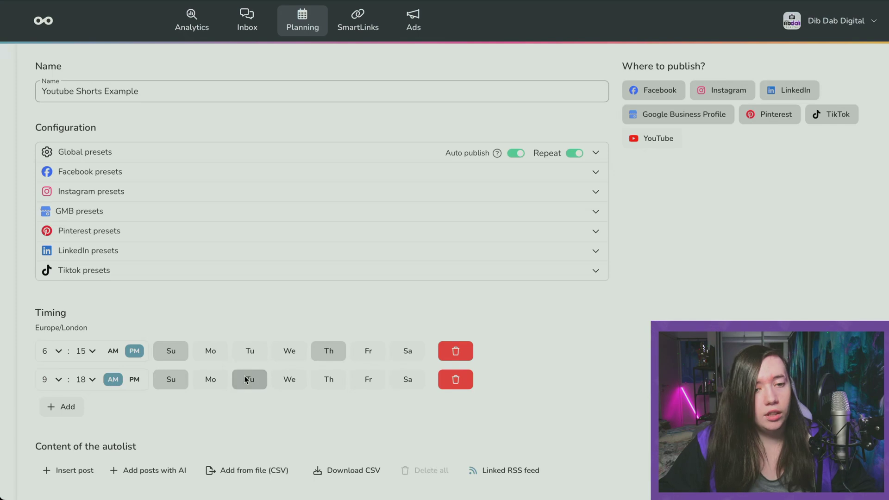
pyautogui.click(171, 379)
pyautogui.click(403, 379)
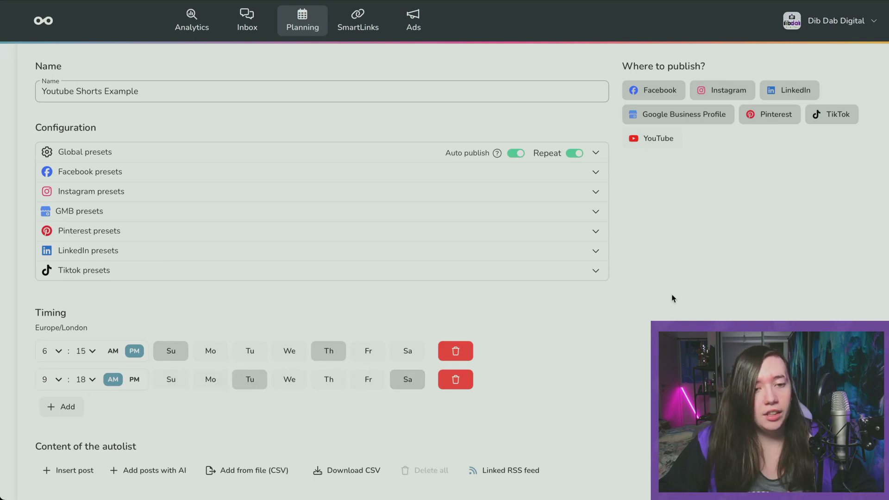
pyautogui.scroll(-1, 671, 287)
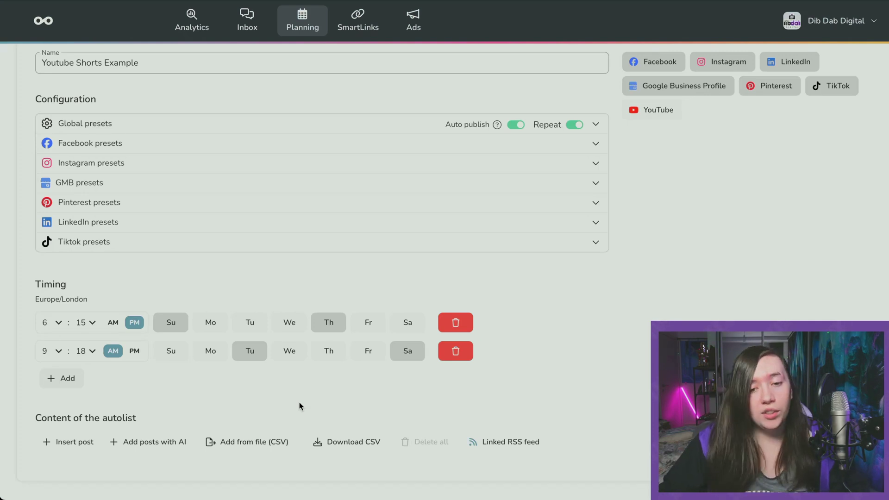
pyautogui.click(518, 440)
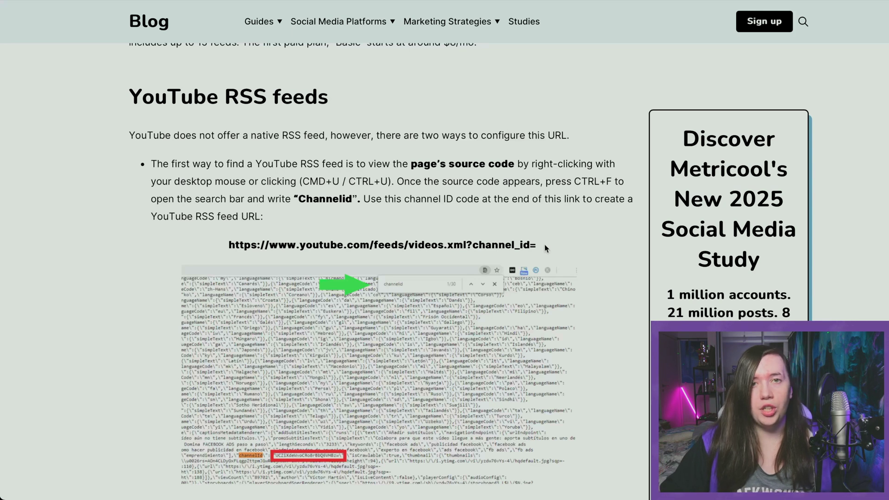
pyautogui.moveTo(545, 249); pyautogui.dragTo(214, 241)
pyautogui.hotkey('ctrl', 'c')
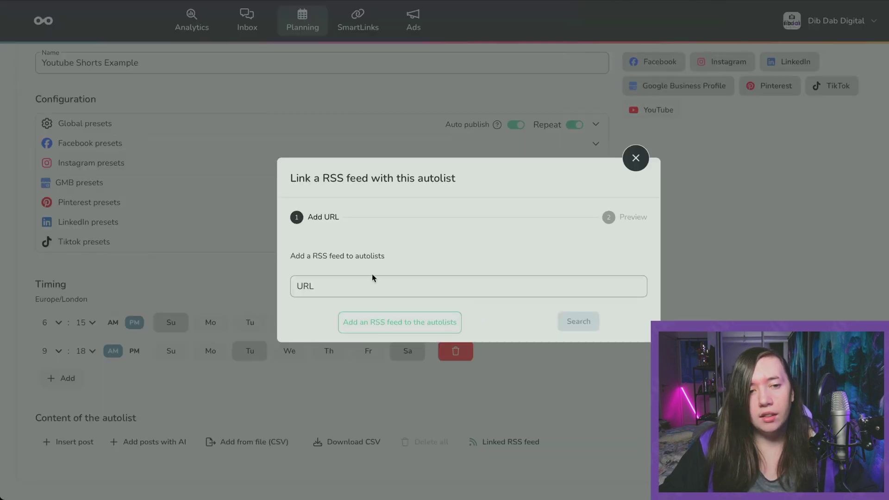
pyautogui.click(363, 284)
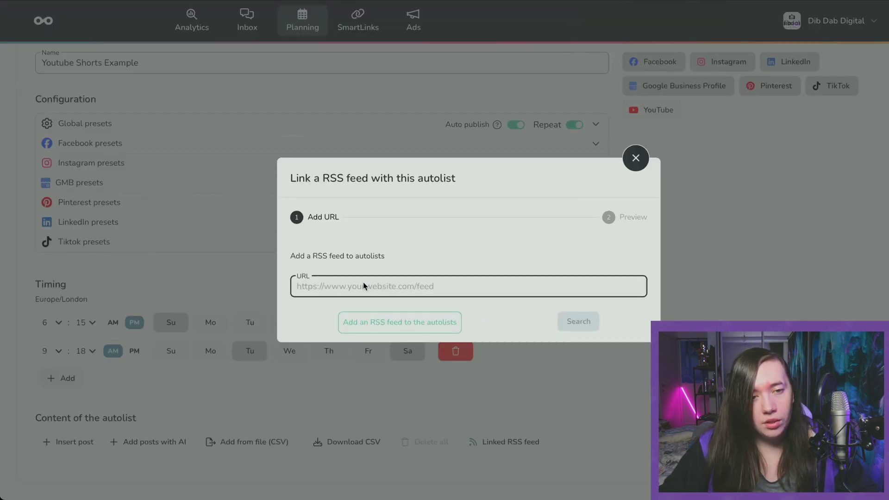
pyautogui.hotkey('ctrl', 'v')
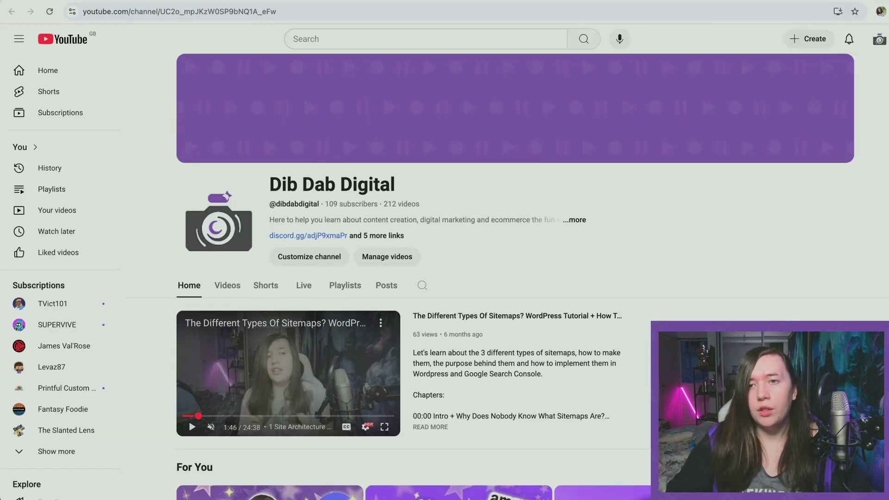
# Switch to YouTube and copy the channel ID from the account's advanced settings
pyautogui.click(880, 41)
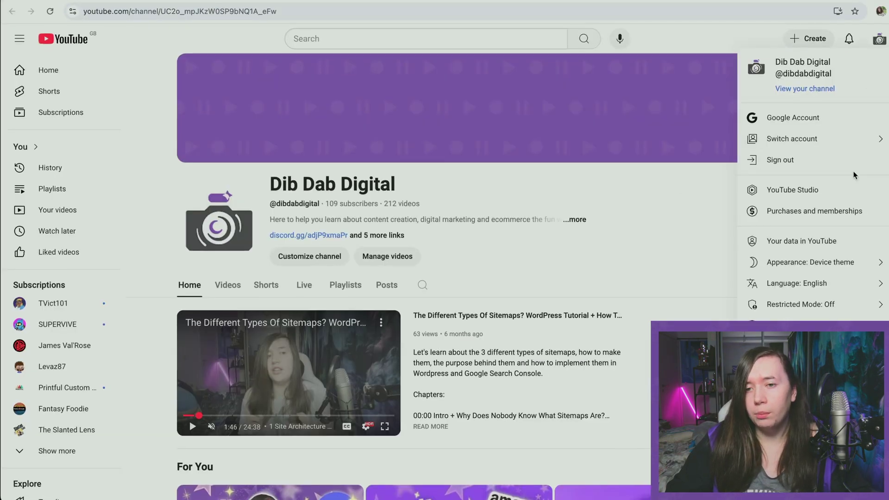
pyautogui.click(787, 377)
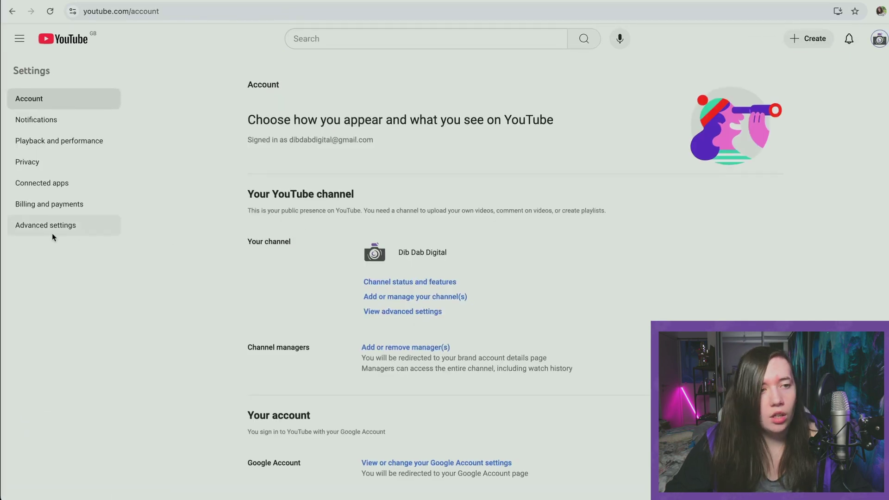
pyautogui.click(52, 232)
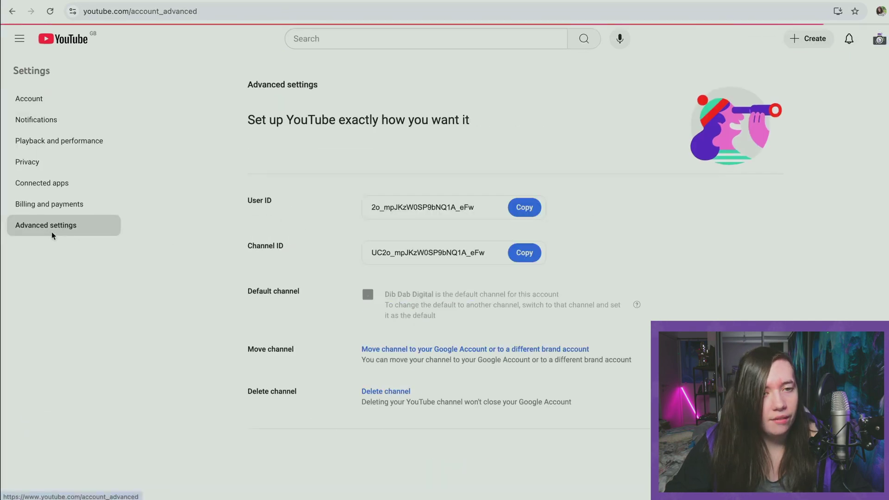
pyautogui.click(528, 256)
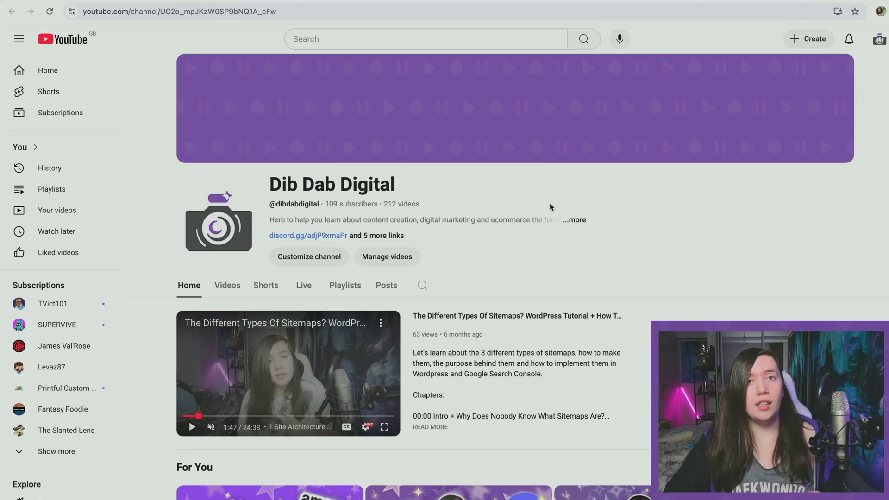
# Look over the channel's list of latest videos and return to its home page
pyautogui.moveTo(281, 68)
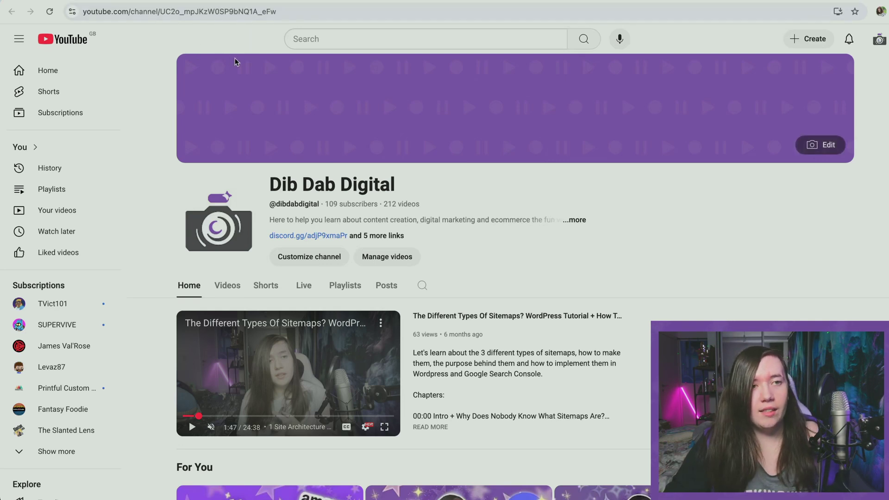
pyautogui.click(234, 286)
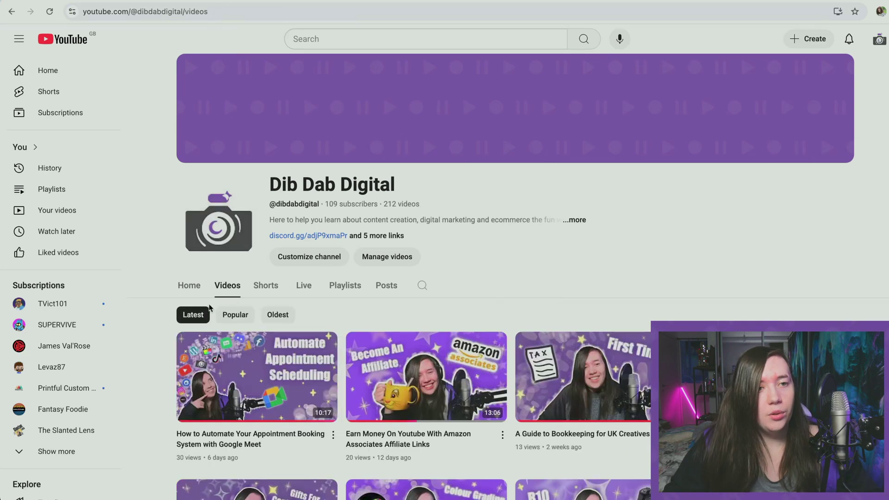
pyautogui.click(189, 286)
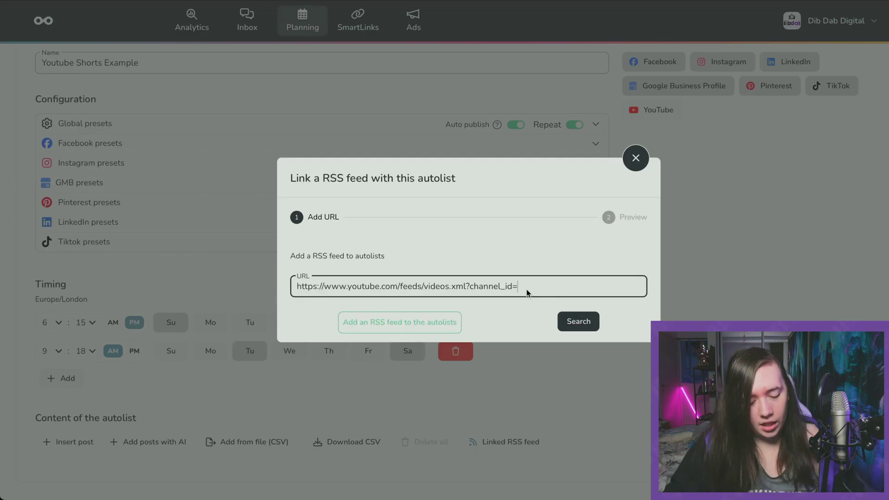
# Switch back to Metricool, append the copied channel ID to the RSS feed URL and search for the feed
pyautogui.hotkey('ctrl', 'v')
pyautogui.click(580, 312)
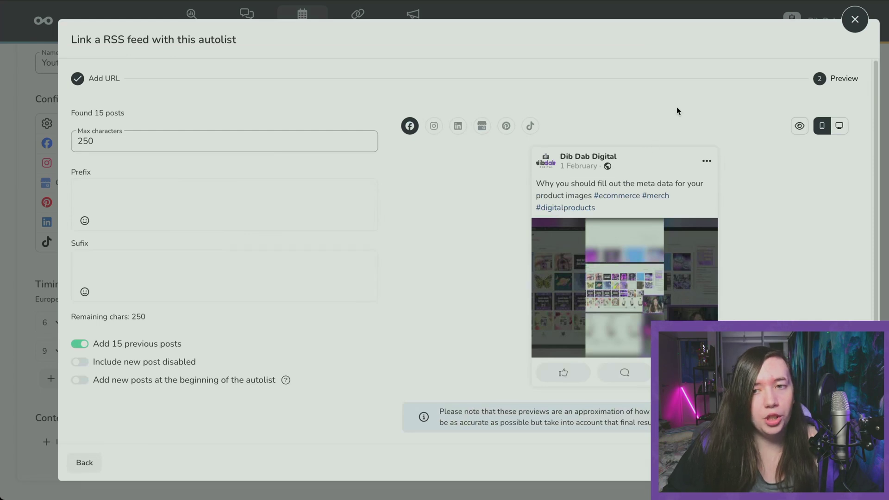
# Preview the feed's post as it appears on Instagram, LinkedIn, Google Business Profile, Pinterest and TikTok
pyautogui.click(435, 128)
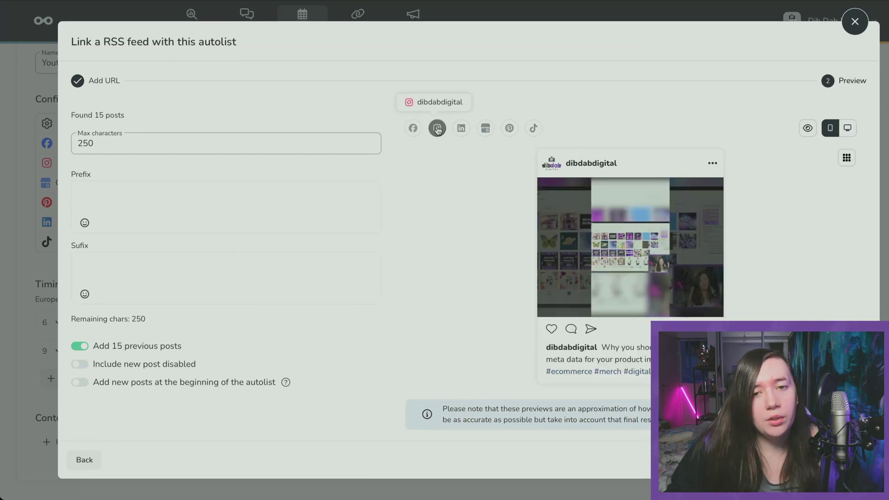
pyautogui.click(459, 127)
pyautogui.click(482, 126)
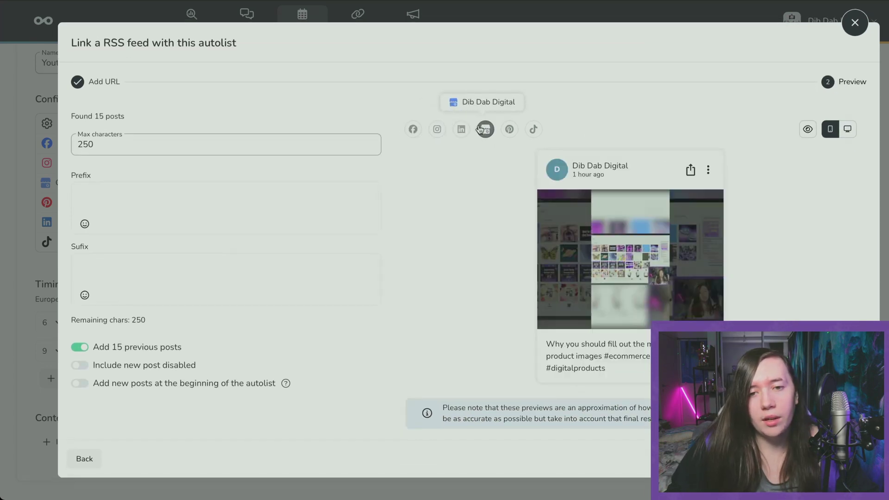
pyautogui.click(506, 127)
pyautogui.click(530, 131)
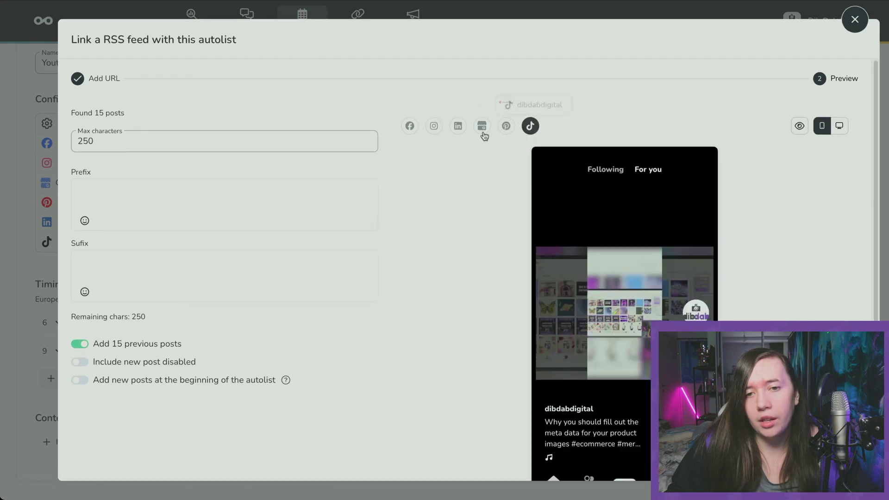
# Preview the feed's post on Facebook, Pinterest, Google Business Profile and TikTok, and compare TikTok's mobile and desktop layouts
pyautogui.click(414, 129)
pyautogui.click(505, 128)
pyautogui.click(486, 129)
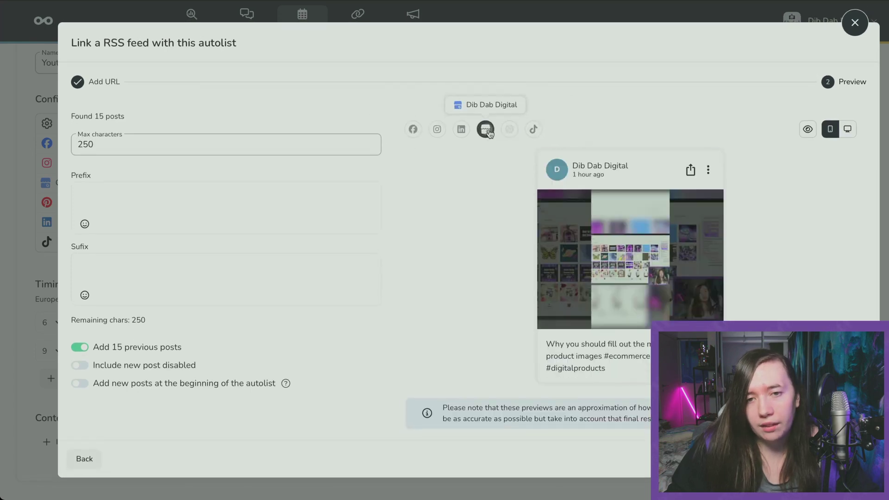
pyautogui.click(532, 129)
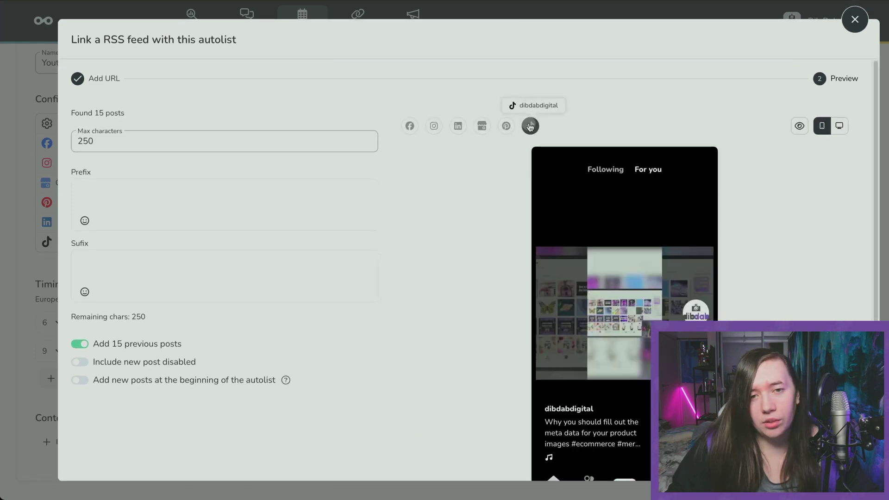
pyautogui.scroll(-3, 757, 236)
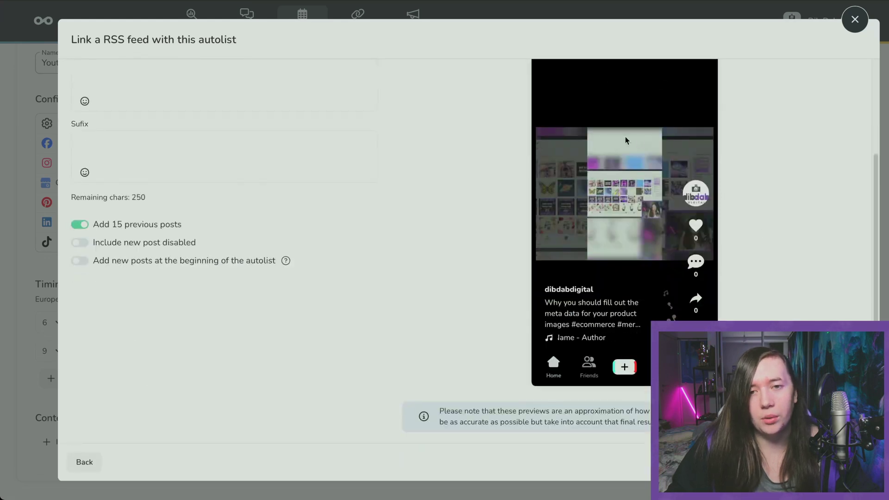
pyautogui.scroll(3, 757, 179)
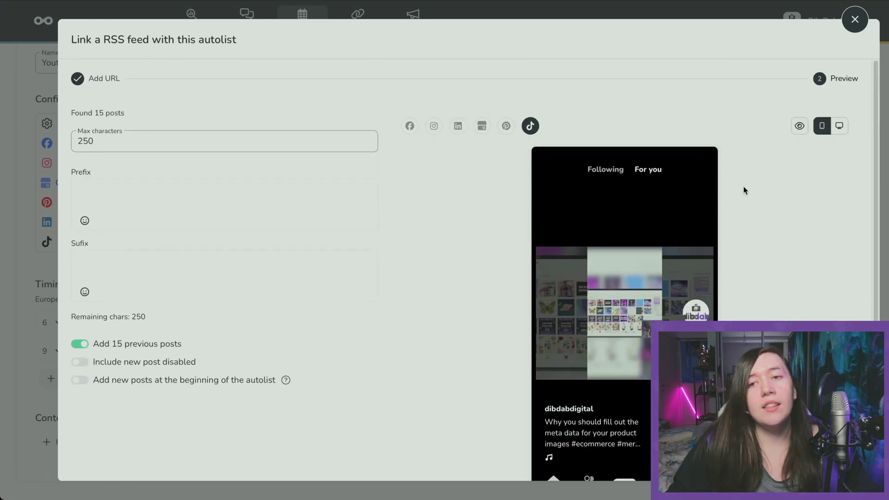
pyautogui.click(835, 129)
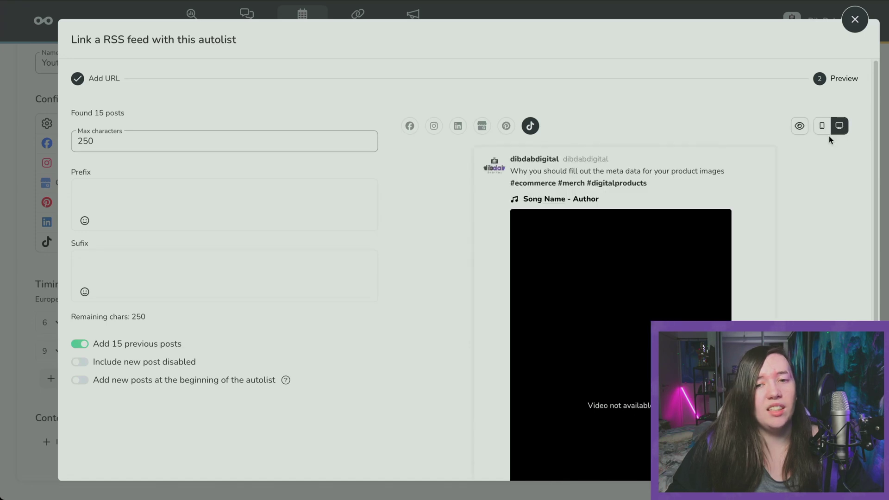
pyautogui.scroll(-1, 787, 179)
pyautogui.scroll(-4, 637, 227)
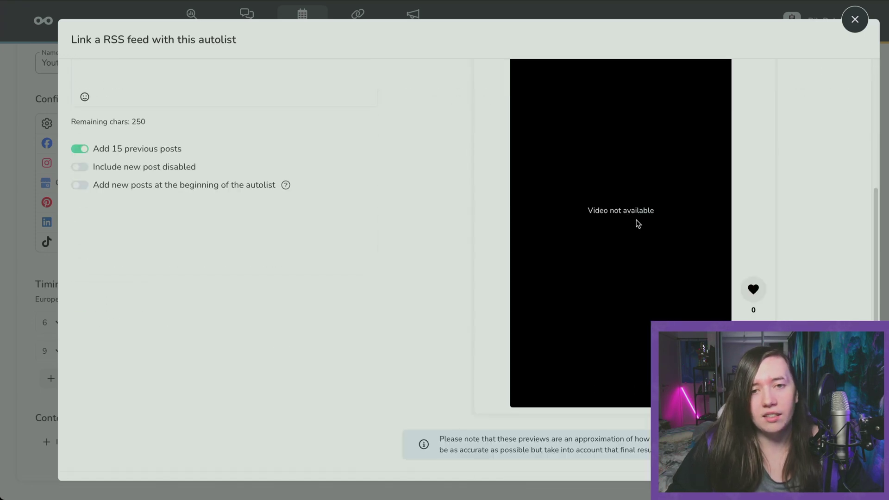
pyautogui.scroll(5, 637, 223)
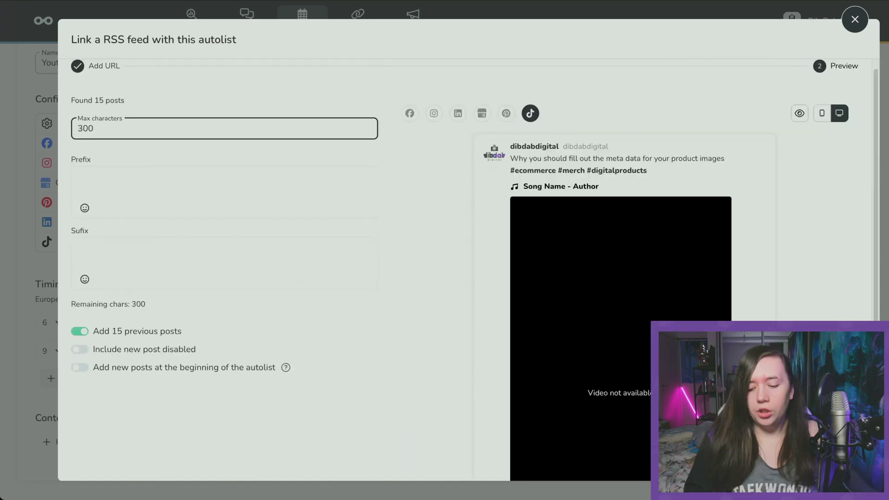
# Set the maximum number of characters for the feed posts to 300
pyautogui.press('BackSpace')
pyautogui.press('BackSpace')
pyautogui.press('BackSpace')
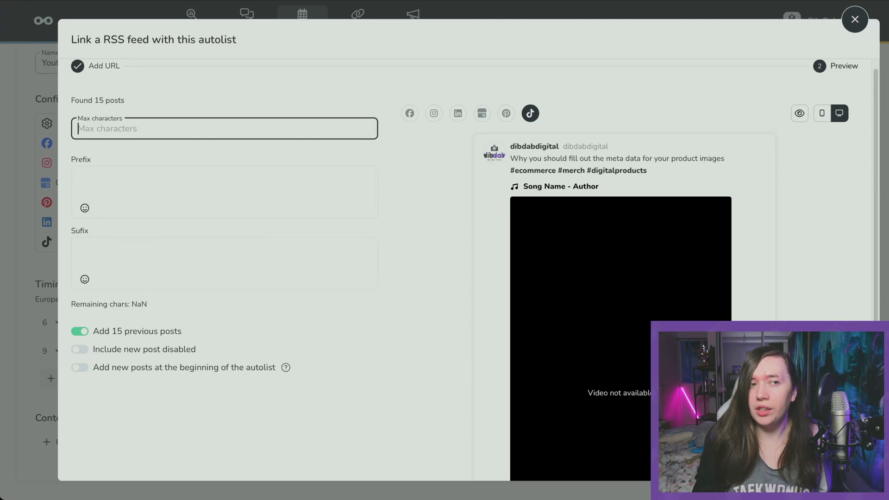
pyautogui.write('300')
# Try random sample text as the prefix of the feed posts and clear it again
pyautogui.click(115, 175)
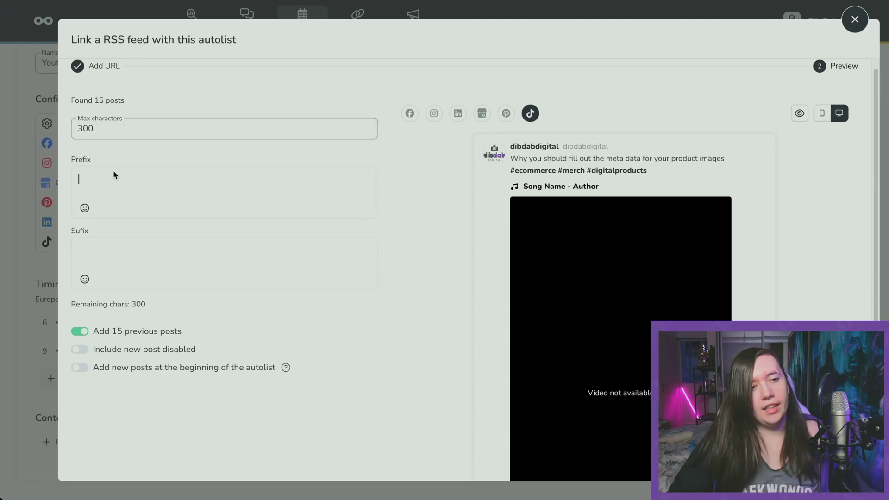
pyautogui.write('rfgbebcbvfvb')
pyautogui.press('BackSpace')
pyautogui.press('BackSpace')
pyautogui.press('BackSpace')
pyautogui.press('BackSpace')
pyautogui.press('BackSpace')
pyautogui.press('BackSpace')
pyautogui.press('BackSpace')
pyautogui.press('BackSpace')
pyautogui.press('BackSpace')
pyautogui.press('BackSpace')
pyautogui.press('BackSpace')
pyautogui.press('BackSpace')
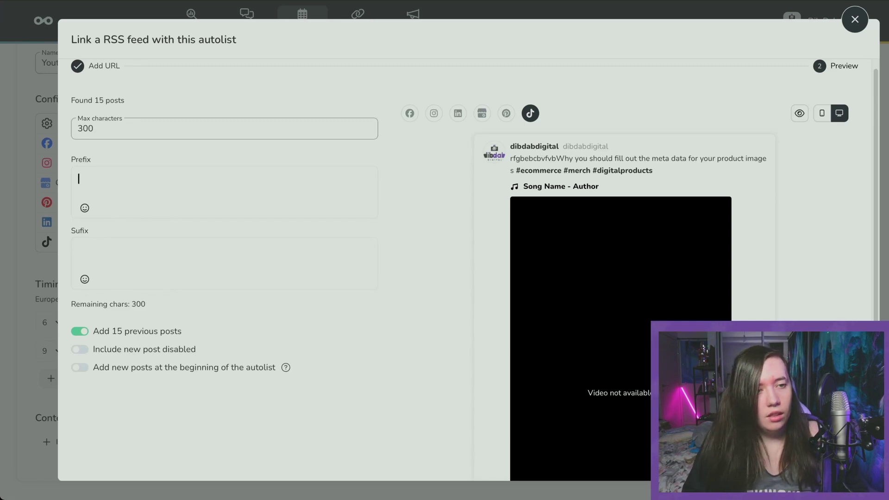
# Try random sample text as the suffix of the feed posts and clear it again
pyautogui.click(115, 246)
pyautogui.write('berbcn jbr')
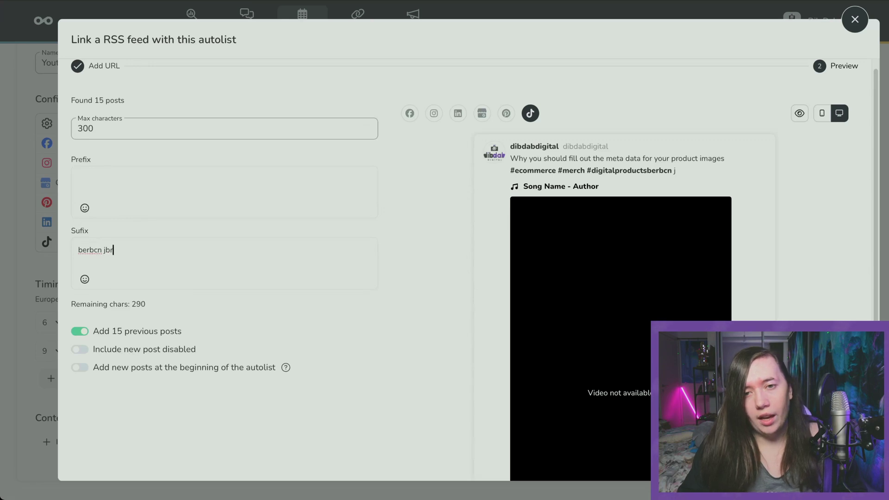
pyautogui.press('BackSpace')
pyautogui.press('BackSpace')
pyautogui.press('BackSpace')
pyautogui.press('BackSpace')
pyautogui.press('BackSpace')
pyautogui.press('BackSpace')
pyautogui.press('BackSpace')
pyautogui.press('BackSpace')
pyautogui.press('BackSpace')
pyautogui.press('BackSpace')
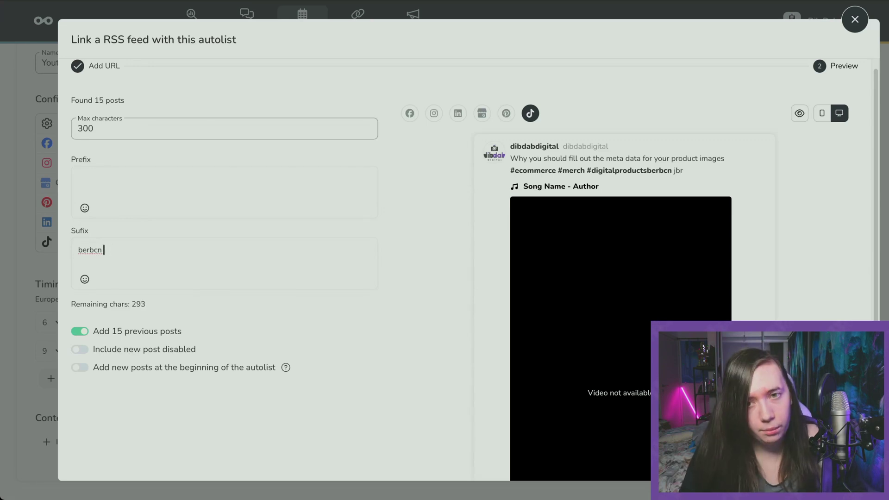
# Make the suffix two line breaks, "See the full version on Youtube💜✨" and a closing line break, and link the feed to the autolist
pyautogui.press('Return')
pyautogui.press('Return')
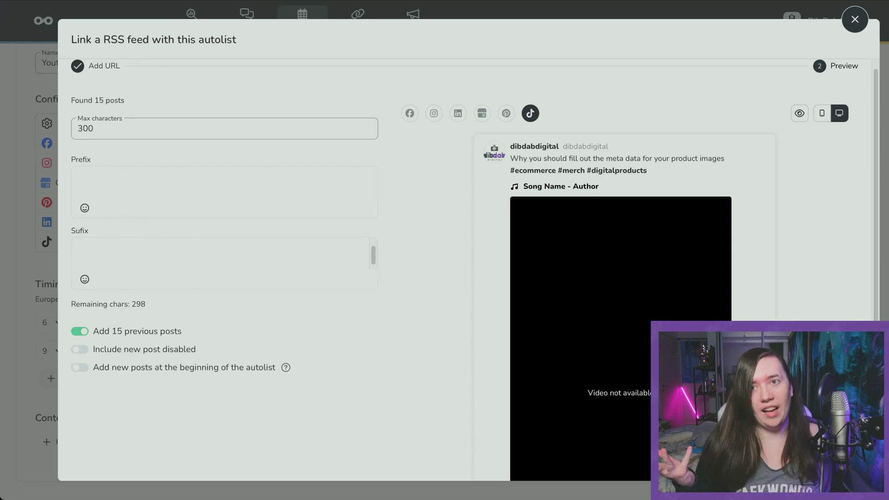
pyautogui.write('See th')
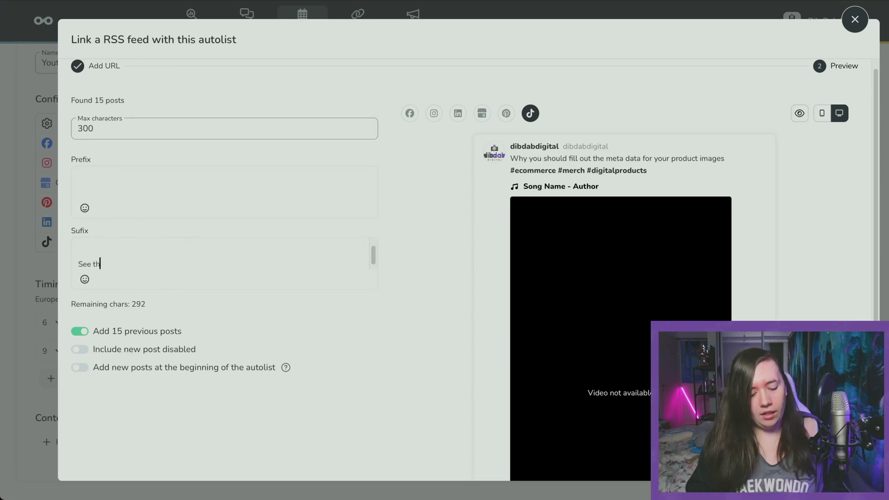
pyautogui.write('e full versio')
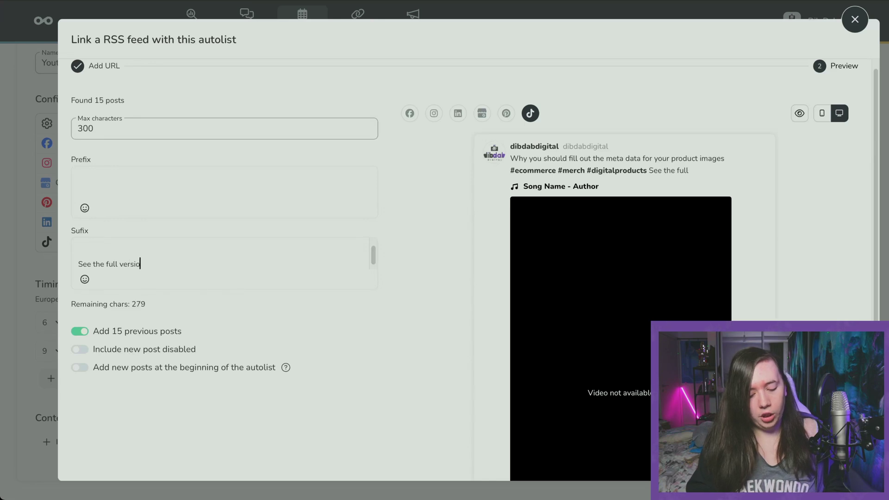
pyautogui.write('n on y')
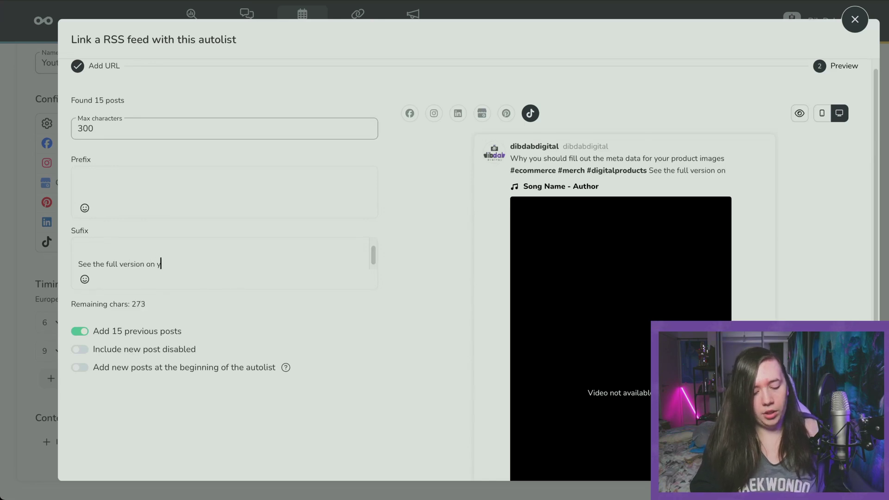
pyautogui.press('BackSpace')
pyautogui.write('Youtube')
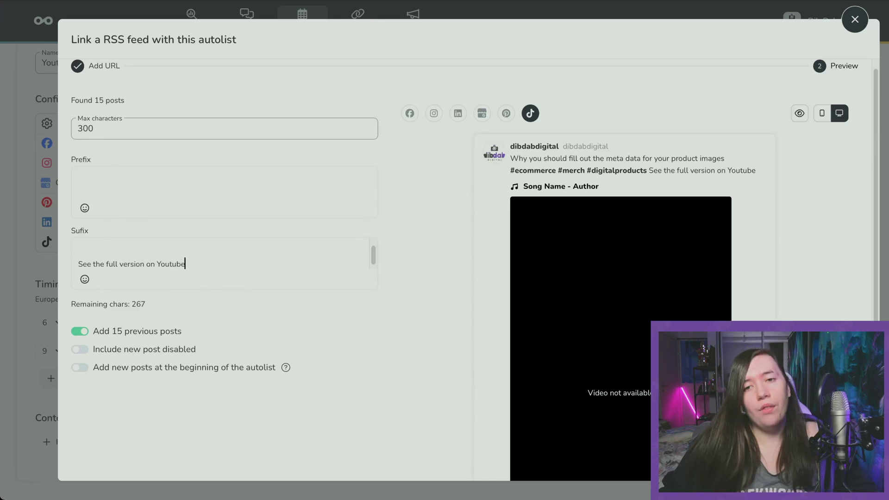
pyautogui.write('💜')
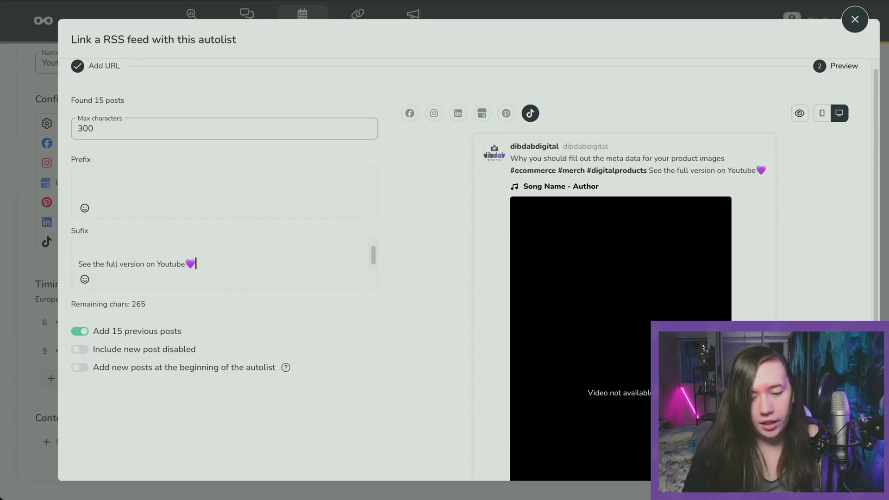
pyautogui.write('✨')
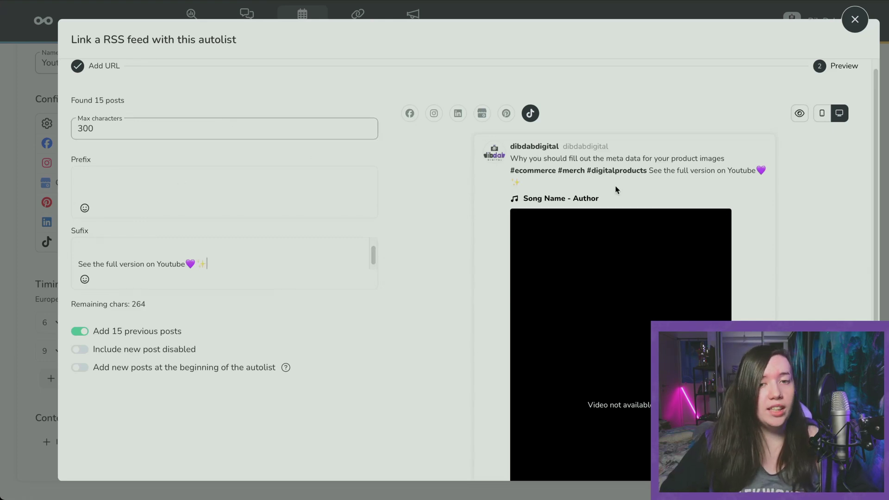
pyautogui.press('Return')
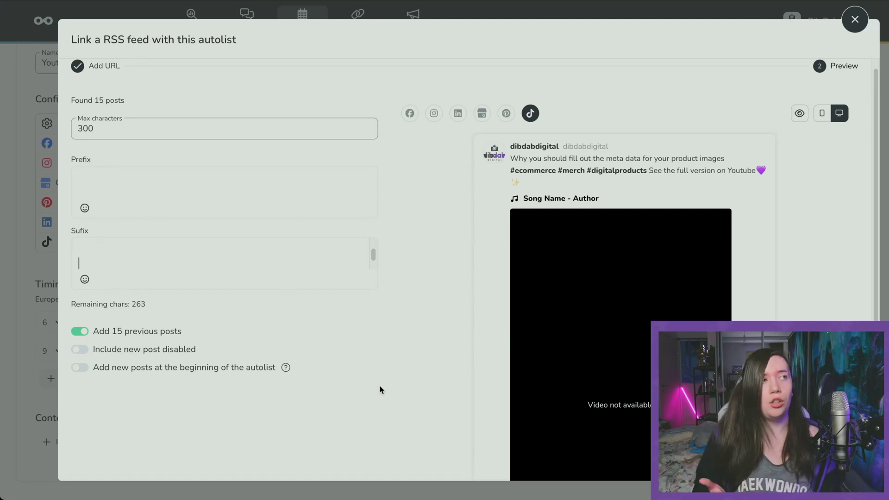
pyautogui.click(800, 114)
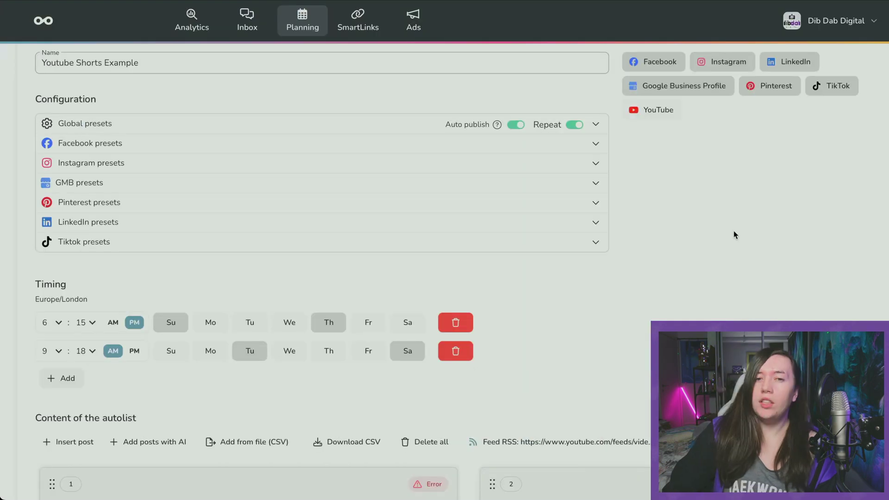
# Delete the autolist posts "How to Automate Your Appointment Booking System with Google Meet" and "Earn Money On Youtube With Amazon Associates Affiliate Links"
pyautogui.scroll(-2, 733, 231)
pyautogui.scroll(-5, 733, 230)
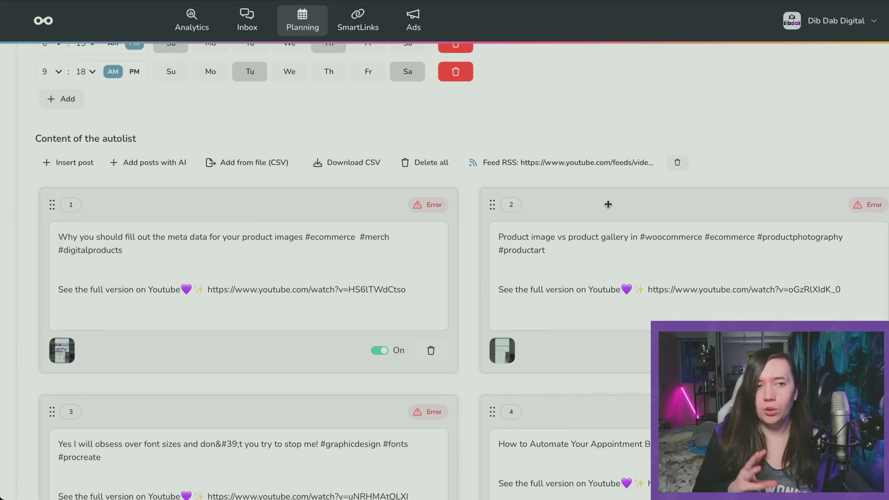
pyautogui.scroll(-3, 608, 205)
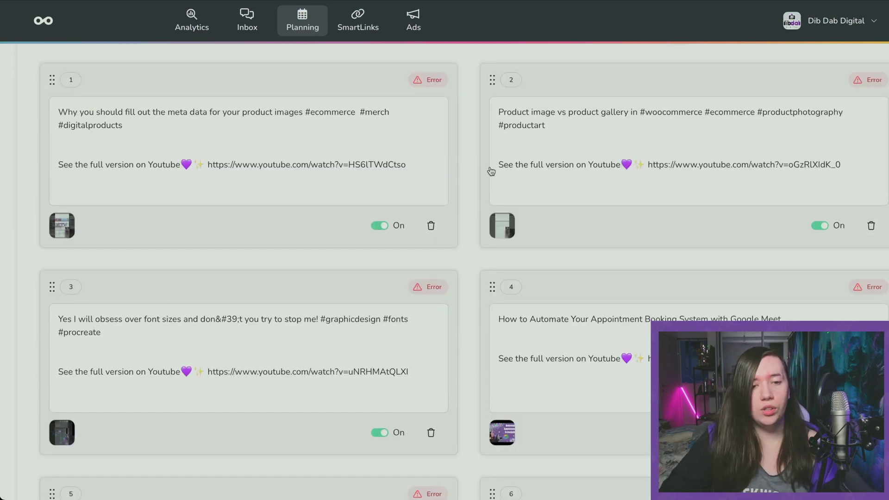
pyautogui.scroll(-3, 492, 171)
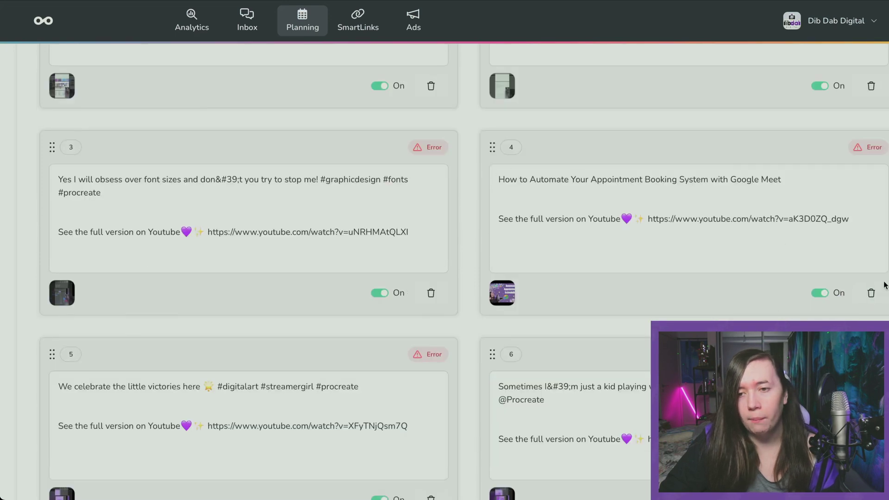
pyautogui.click(870, 292)
pyautogui.scroll(-10, 582, 227)
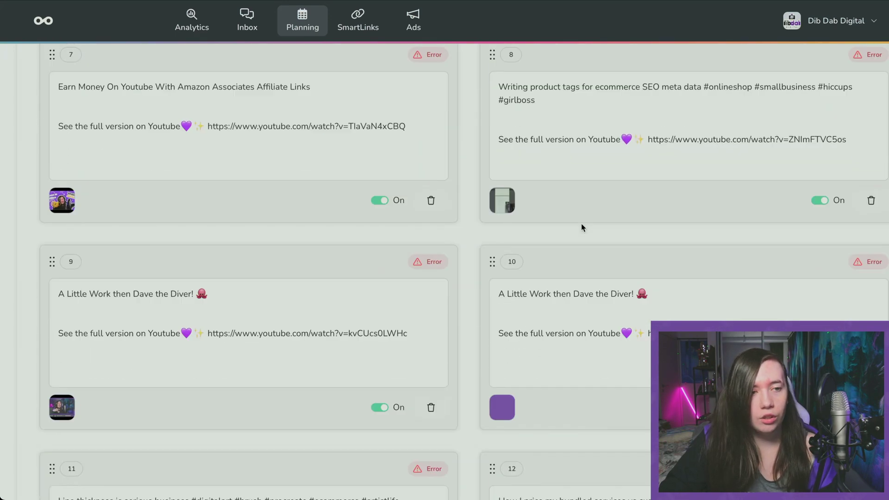
pyautogui.click(431, 203)
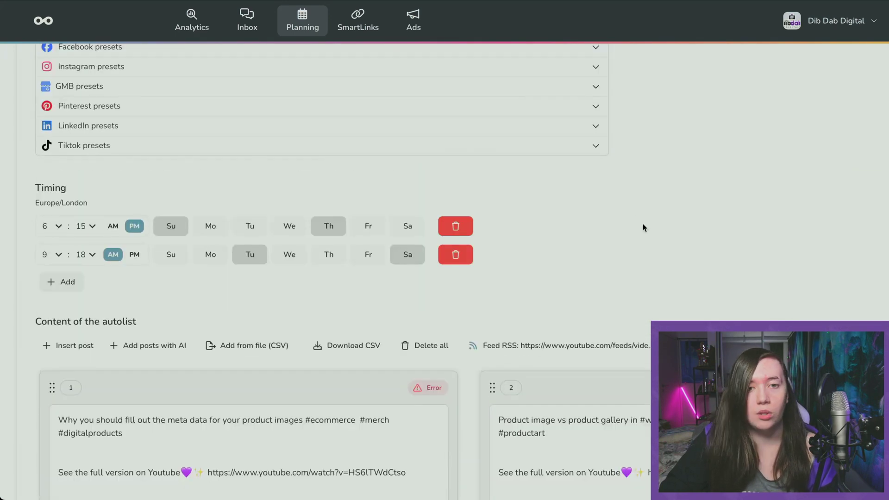
# Set the content type in the autolist's Facebook presets to Reel
pyautogui.scroll(-2, 643, 227)
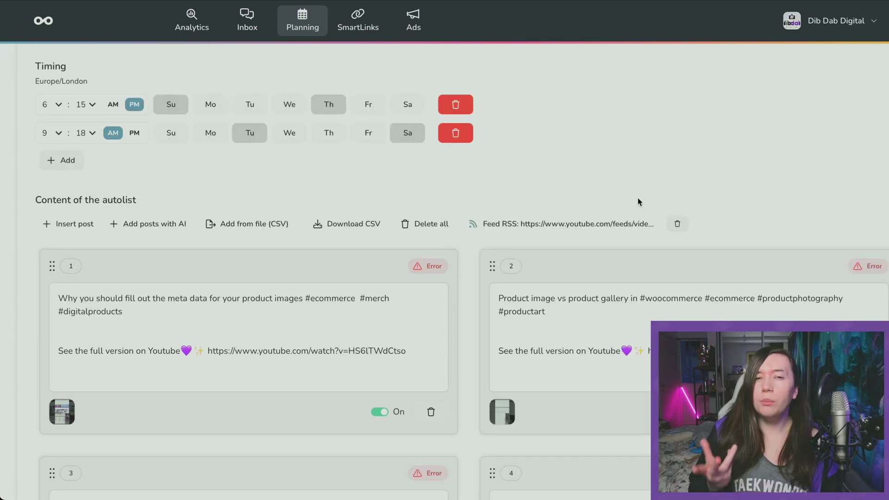
pyautogui.scroll(-8, 602, 206)
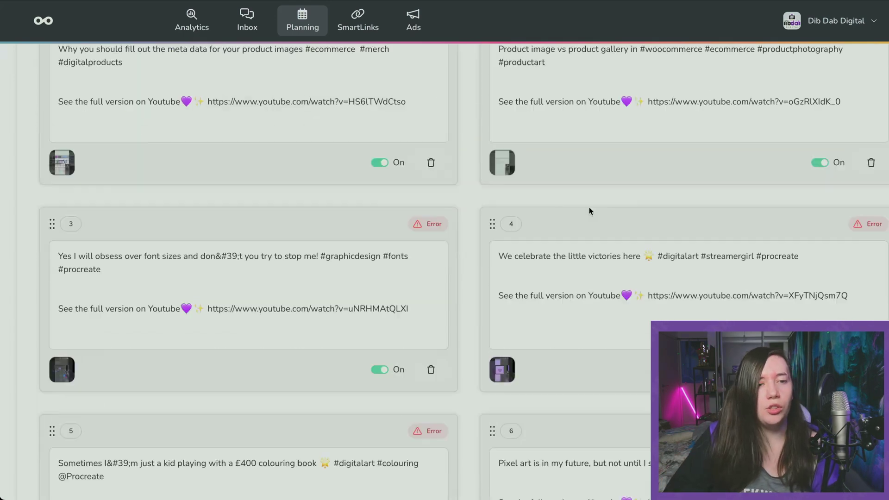
pyautogui.scroll(-1, 591, 211)
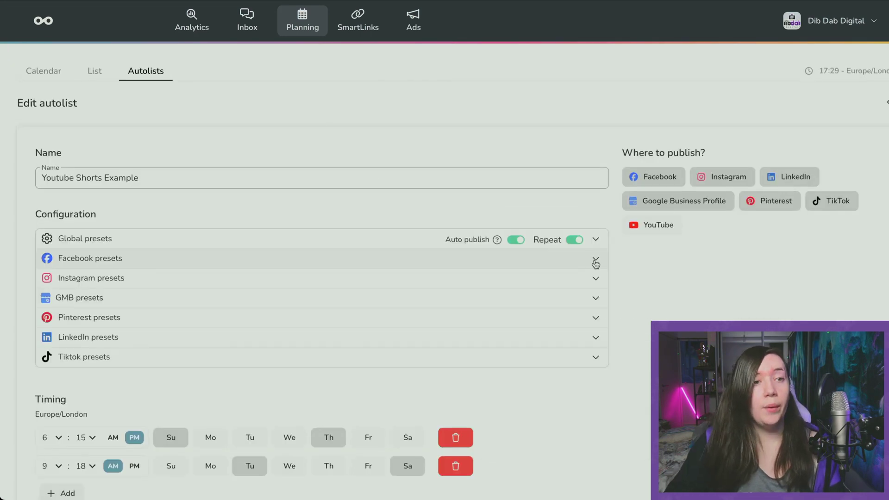
pyautogui.click(596, 263)
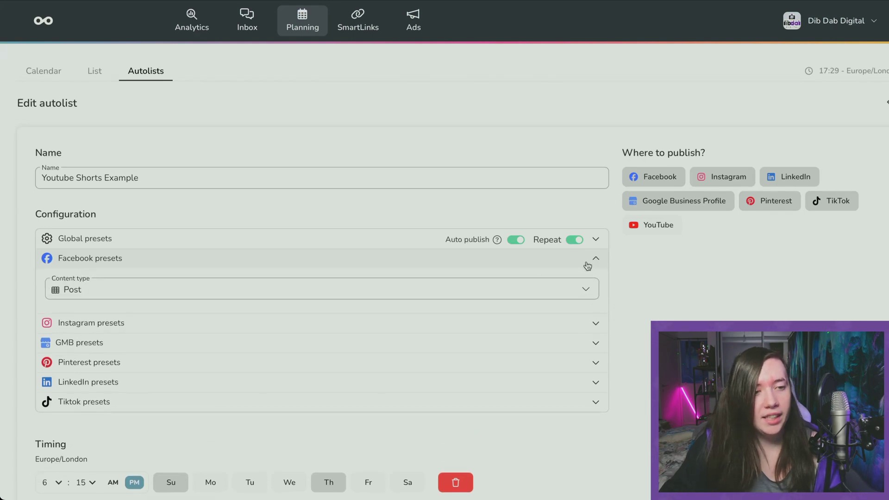
pyautogui.click(440, 289)
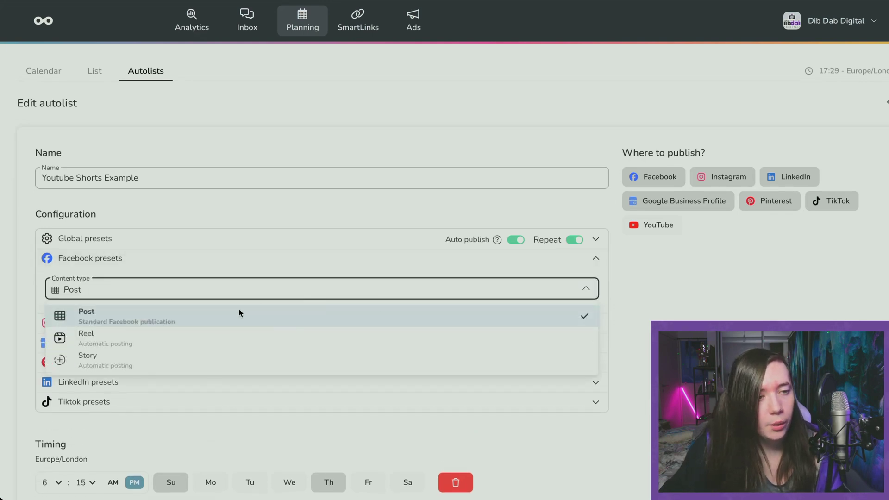
pyautogui.click(181, 339)
# Set the Instagram presets to Reel with Show Reel on feed enabled, and choose Post as the GMB post type
pyautogui.click(259, 323)
pyautogui.click(131, 359)
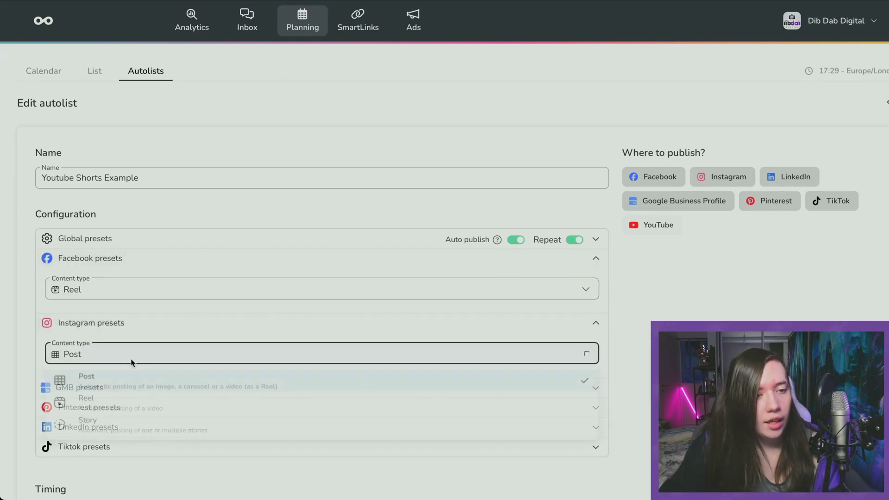
pyautogui.click(108, 396)
pyautogui.scroll(-3, 171, 373)
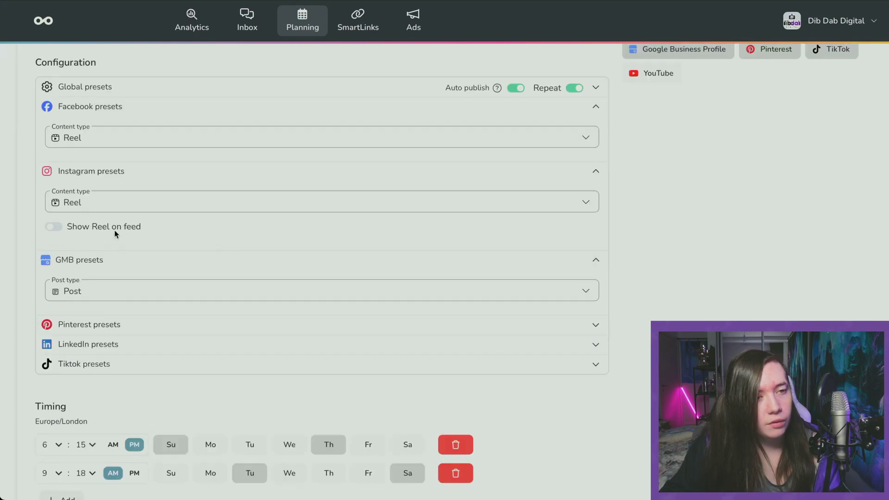
pyautogui.click(114, 291)
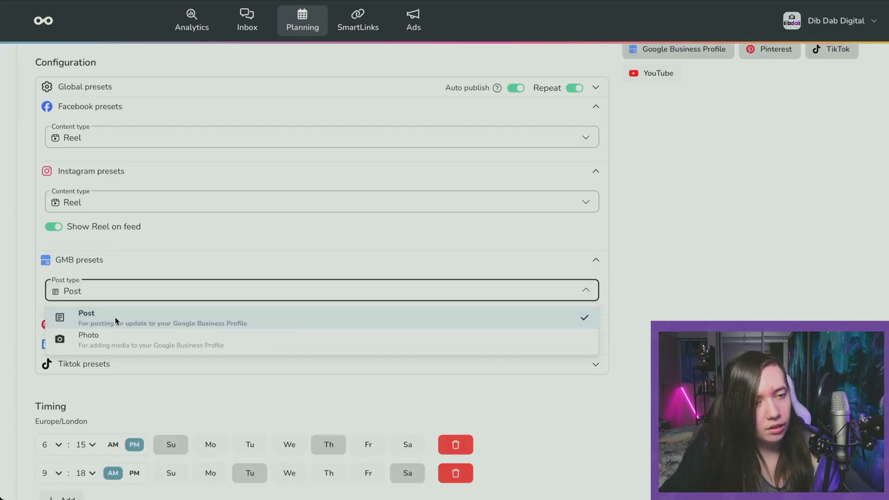
pyautogui.click(115, 318)
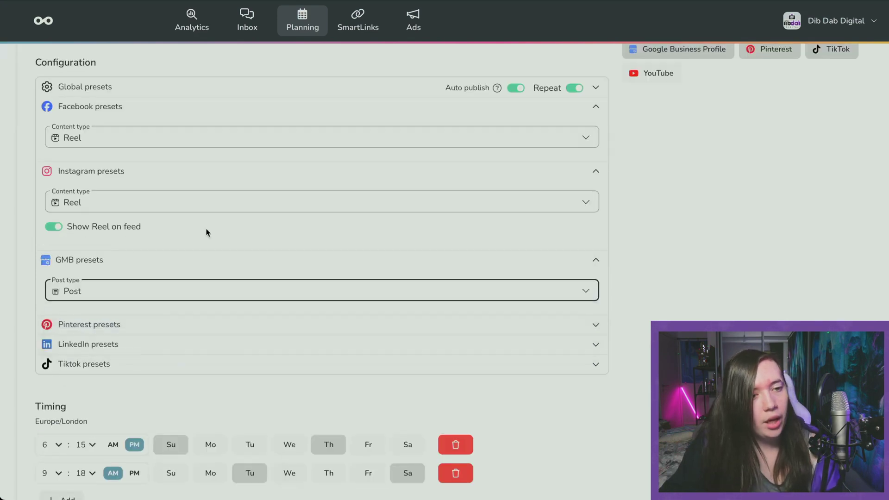
# Set the Pinterest presets to publish to the board "Dib Dab Digital Youtube Channel" with the new pin format applied
pyautogui.click(157, 326)
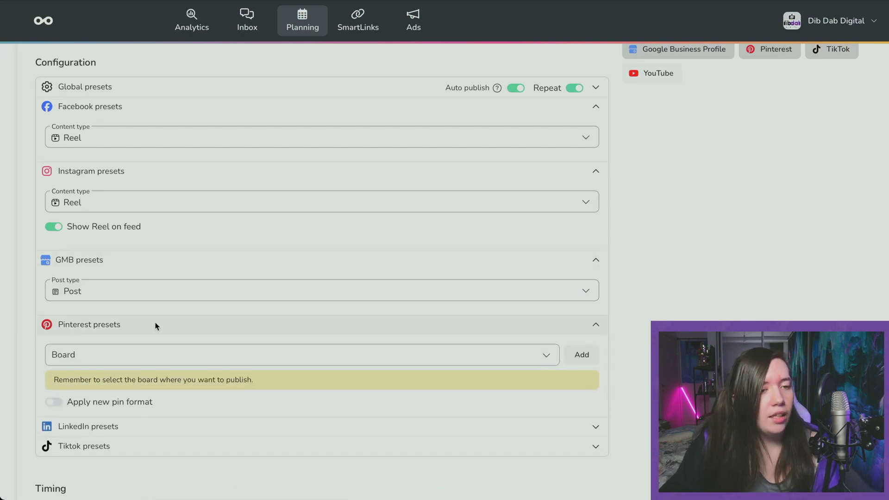
pyautogui.click(151, 350)
pyautogui.click(146, 394)
pyautogui.scroll(-1, 278, 319)
pyautogui.click(52, 350)
# Enable Show link preview in the LinkedIn presets and expand the TikTok presets
pyautogui.click(168, 369)
pyautogui.scroll(-1, 216, 297)
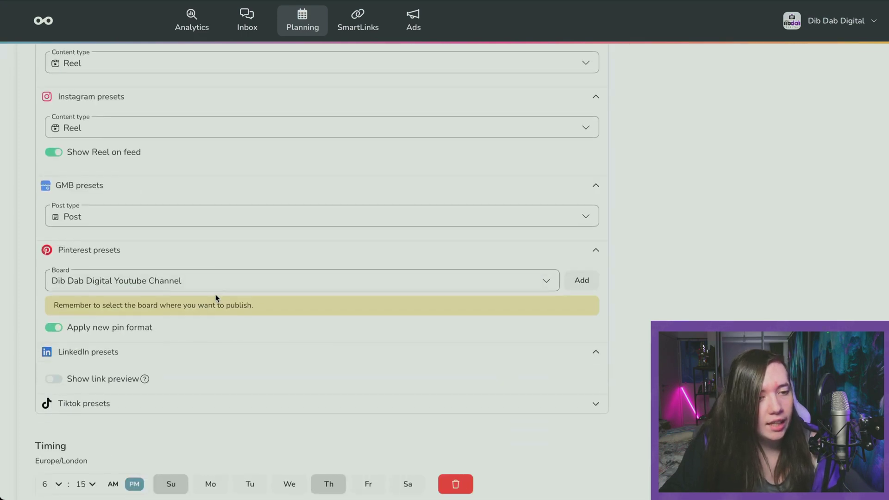
pyautogui.click(55, 364)
pyautogui.scroll(-5, 301, 289)
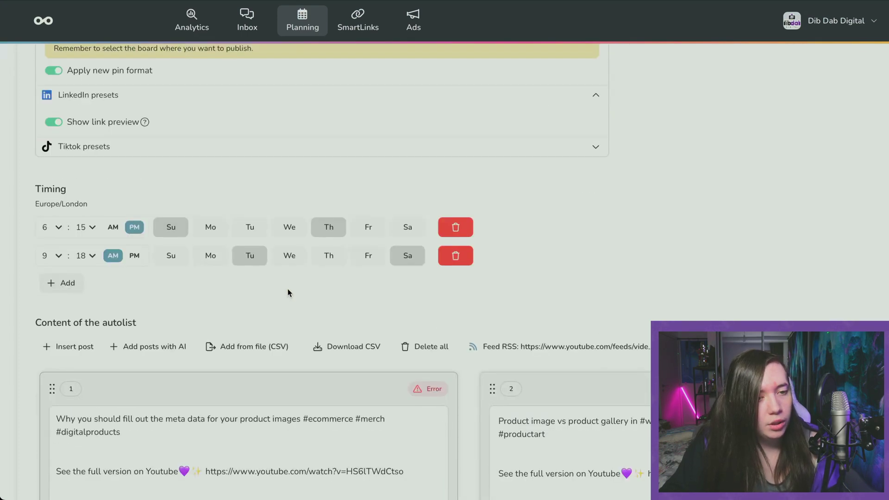
pyautogui.click(143, 143)
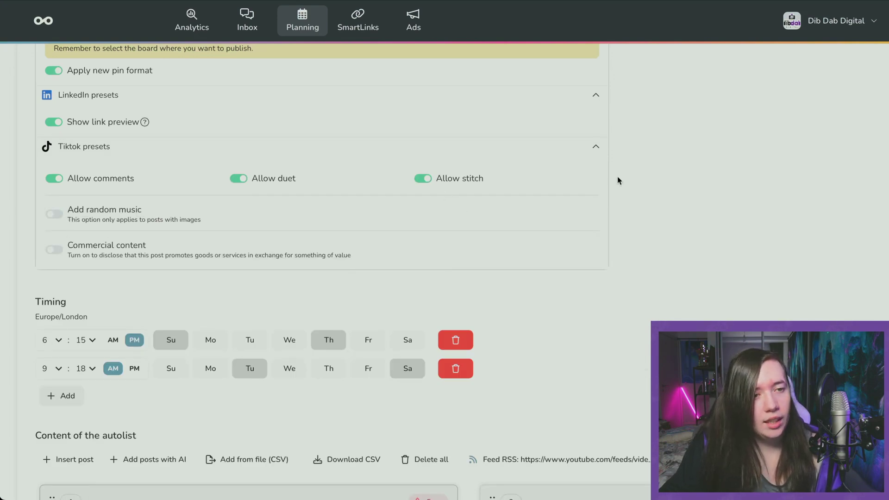
# Review the first autolist post's errors and the options available for its attached image
pyautogui.scroll(-3, 655, 212)
pyautogui.scroll(-8, 642, 212)
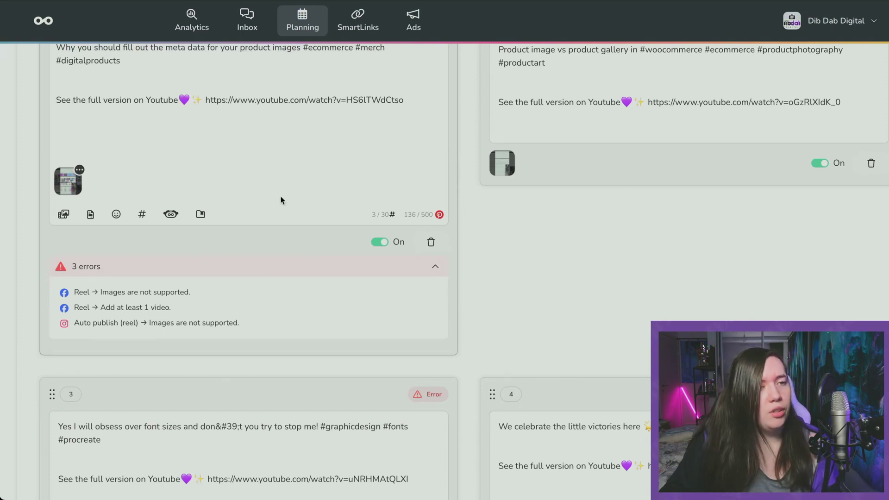
pyautogui.scroll(2, 435, 259)
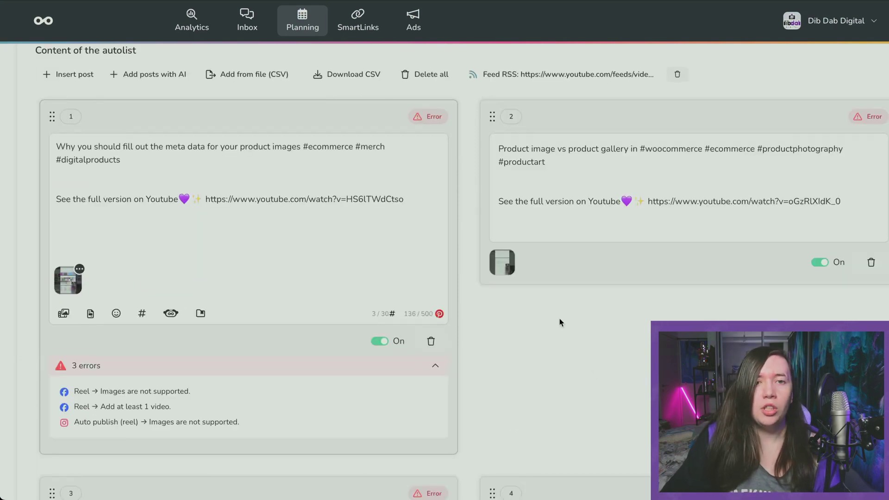
pyautogui.click(79, 268)
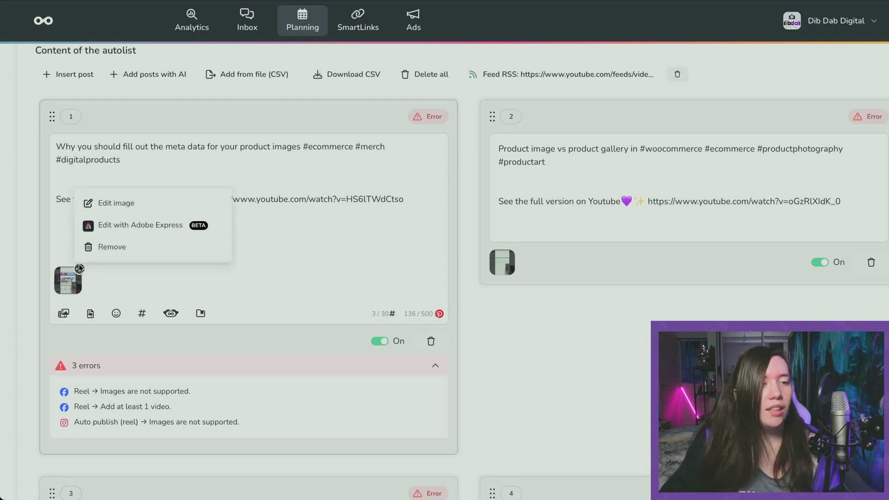
pyautogui.click(352, 231)
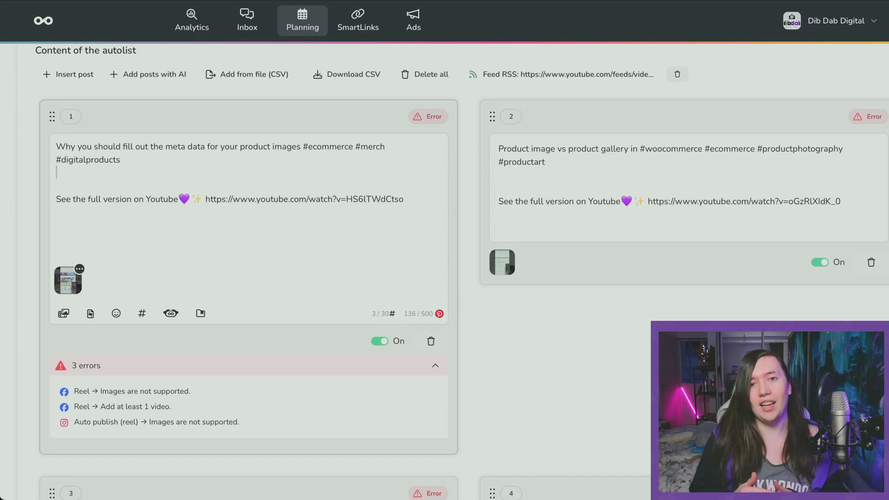
# Open the "Dib Dab Digital Blog" autolist and view its linked RSS feed and content
pyautogui.scroll(15, 94, 69)
pyautogui.click(93, 69)
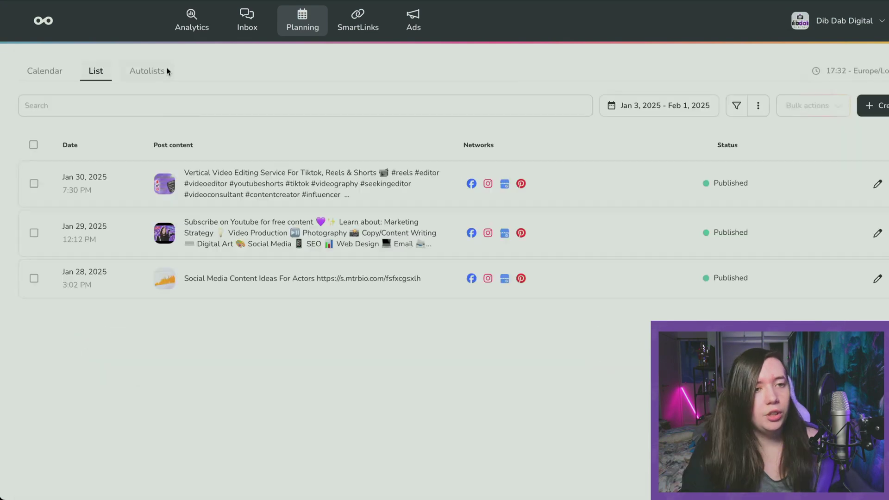
pyautogui.click(166, 70)
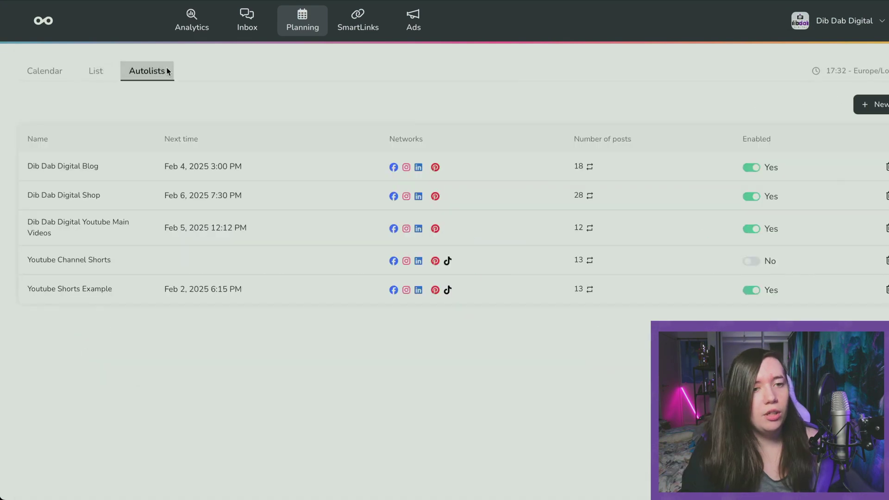
pyautogui.click(90, 167)
pyautogui.scroll(-8, 762, 284)
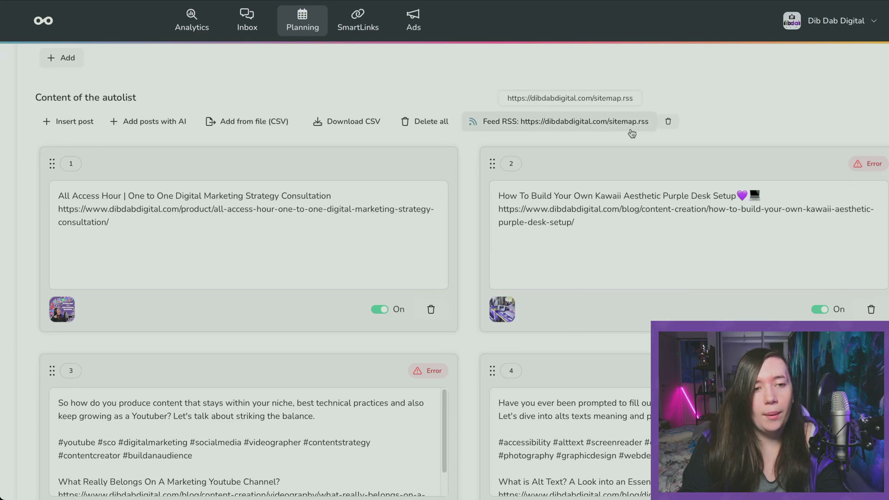
# Inspect the error details of the blog autolist's third post and look through the remaining posts
pyautogui.scroll(-6, 628, 255)
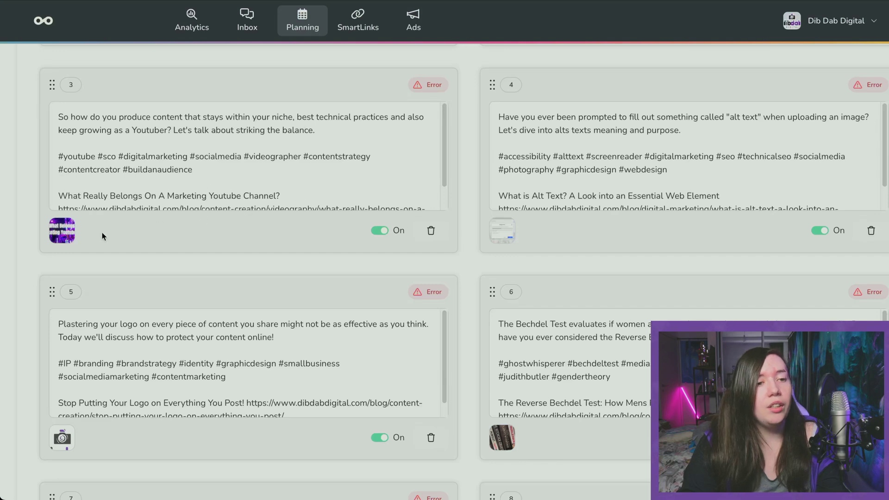
pyautogui.click(419, 84)
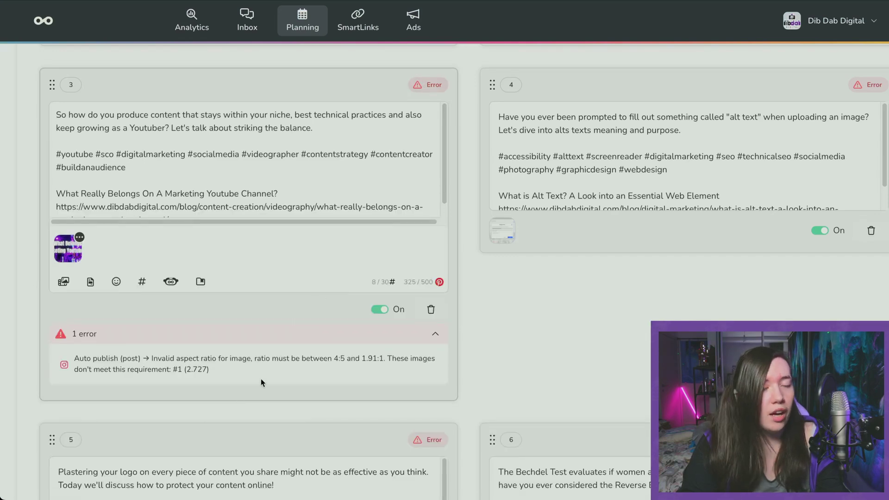
pyautogui.scroll(-1, 587, 340)
pyautogui.scroll(-10, 587, 335)
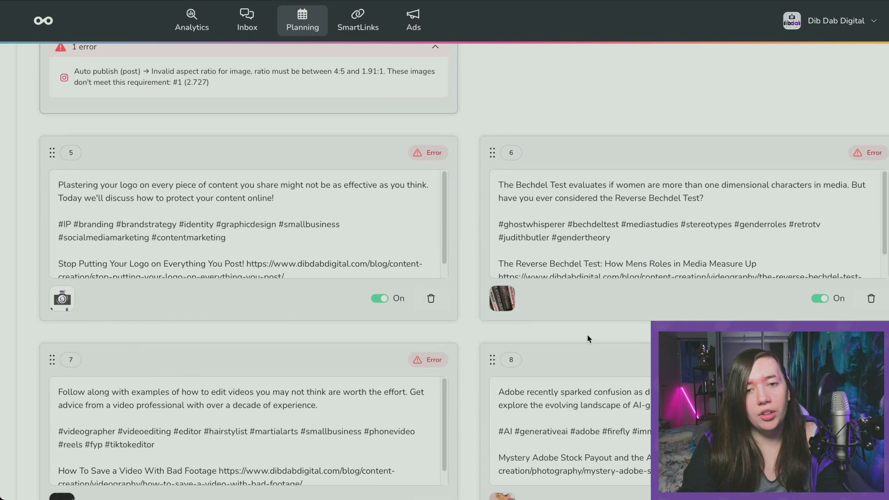
pyautogui.scroll(-10, 587, 336)
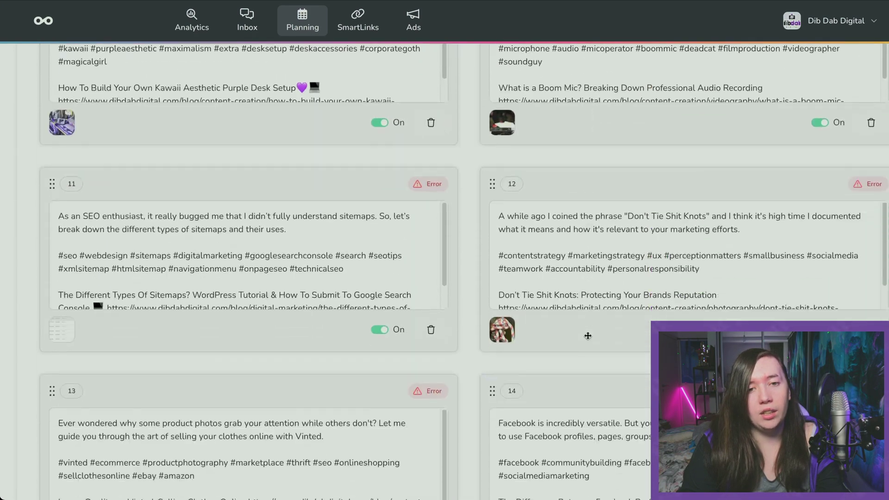
pyautogui.scroll(20, 588, 336)
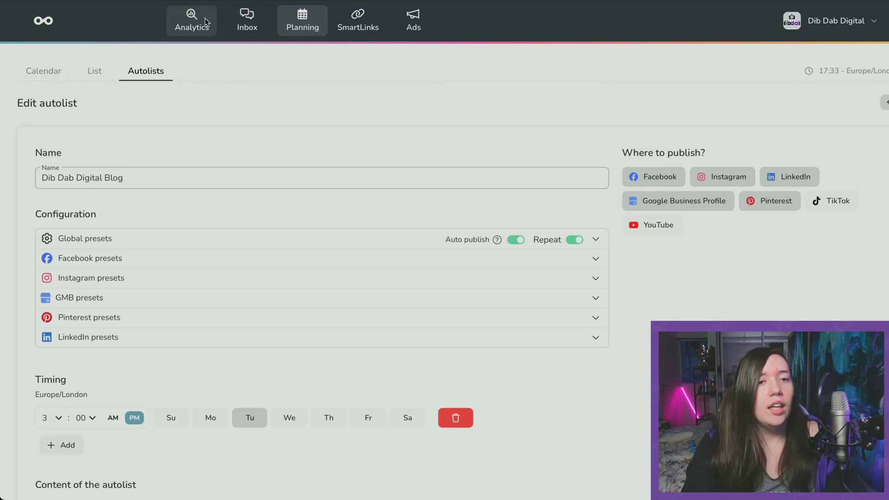
# View the planning calendar for Jan 26 to Feb 1, 2025 and the scheduled autolist posts for Feb 2 to Feb 8, 2025
pyautogui.click(42, 72)
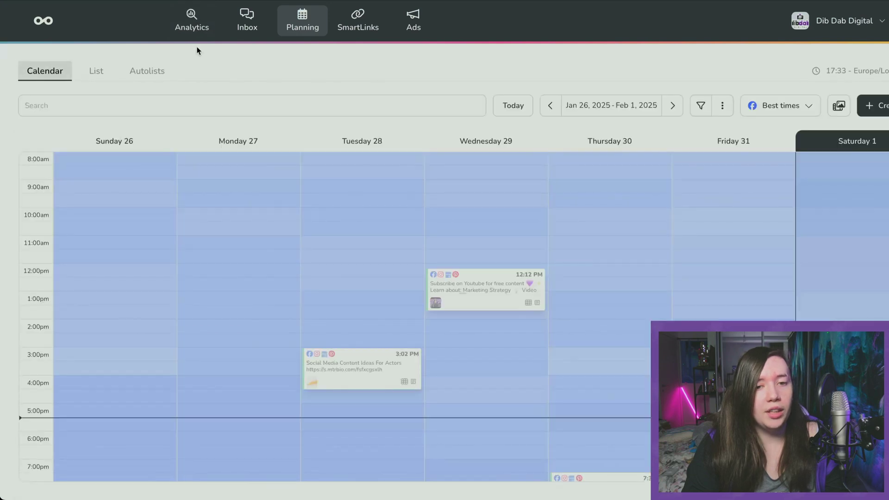
pyautogui.scroll(-3, 486, 325)
pyautogui.moveTo(566, 362)
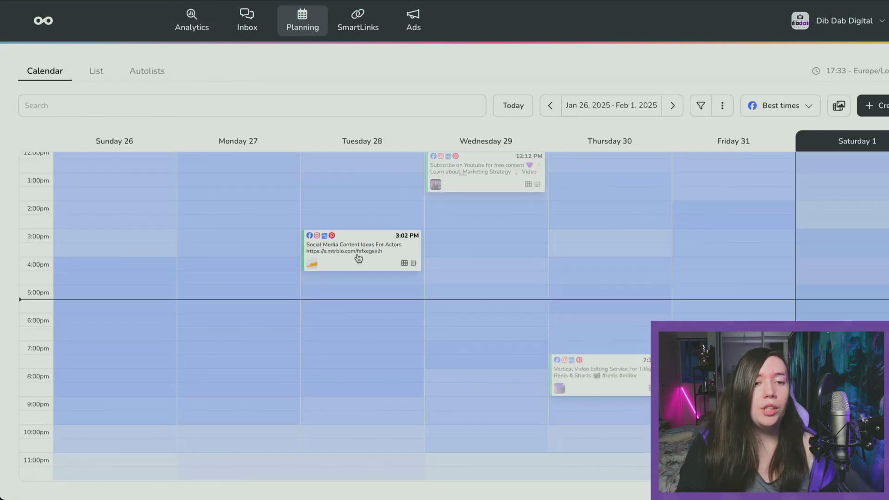
pyautogui.click(672, 105)
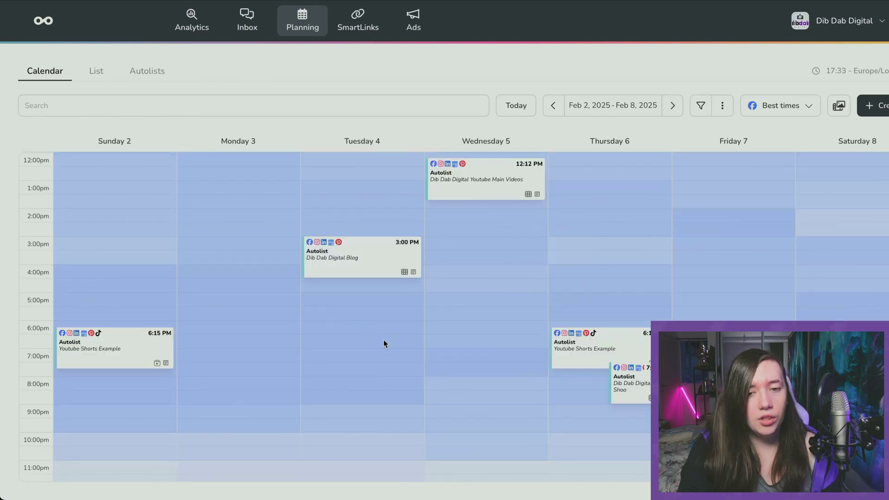
pyautogui.scroll(3, 439, 334)
pyautogui.click(550, 107)
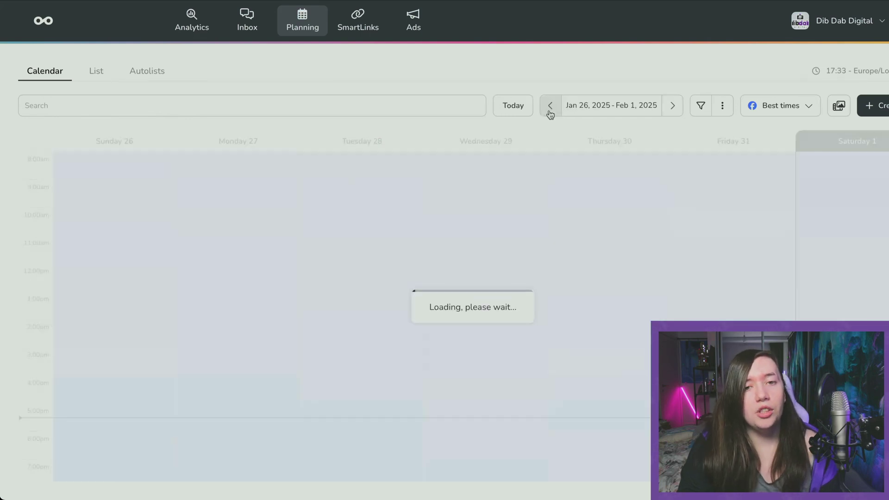
pyautogui.scroll(-3, 525, 218)
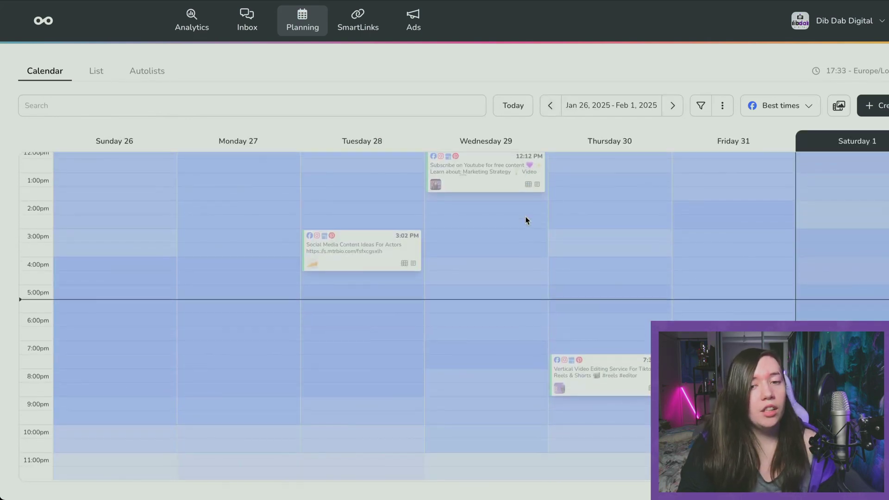